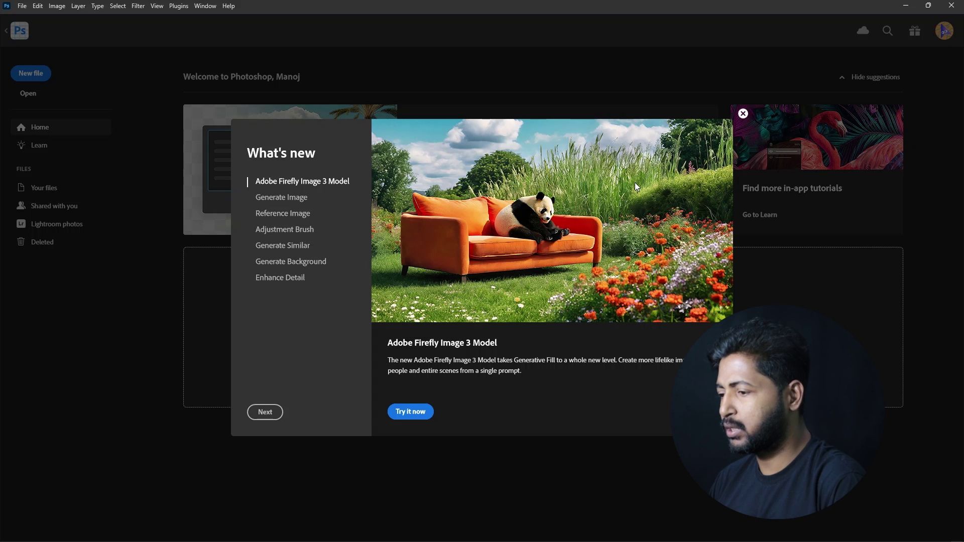
Step: Dismiss the What's new window and look through the three open photos, returning to the curly-haired woman's portrait
left_click(743, 114)
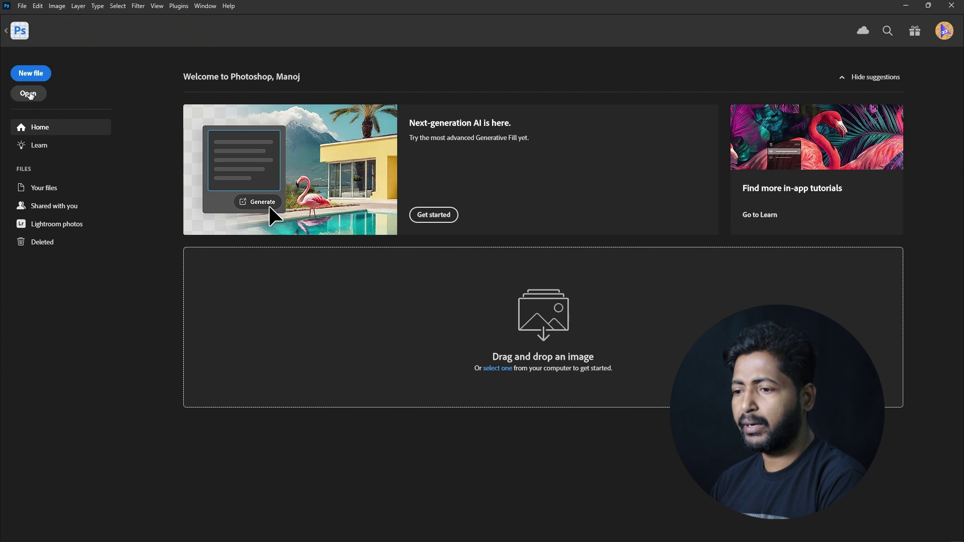
key("Escape")
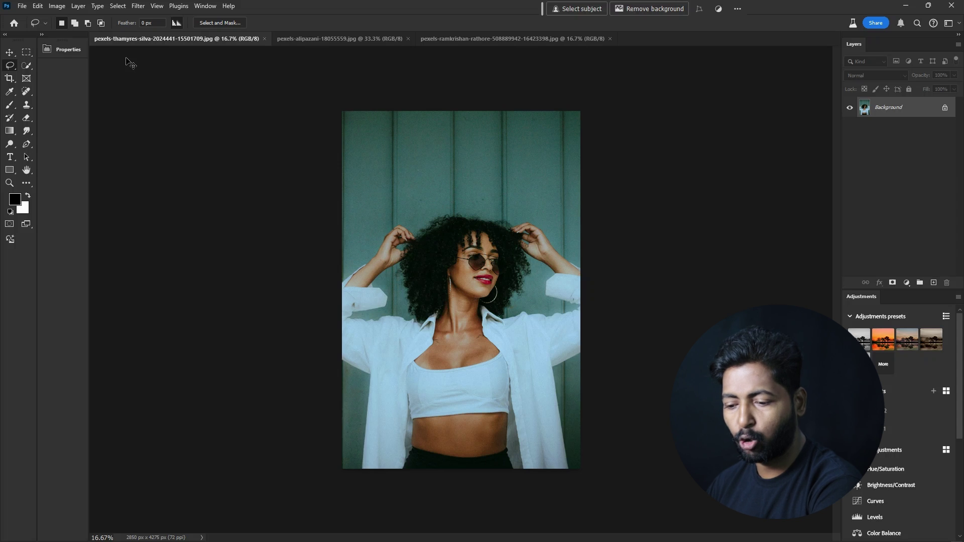
key("ctrl+Tab")
key("ctrl+Tab")
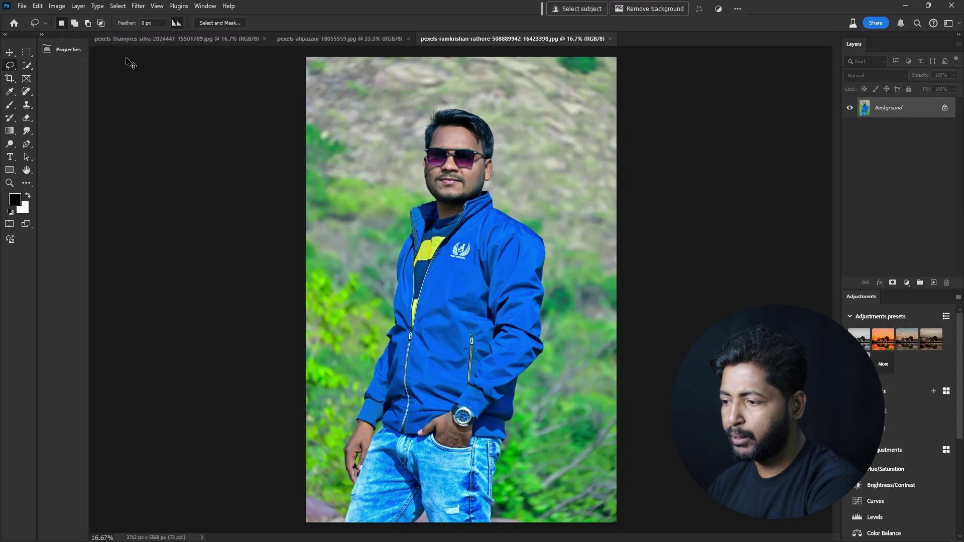
key("ctrl+Tab")
key("ctrl+Tab")
key("ctrl+Tab")
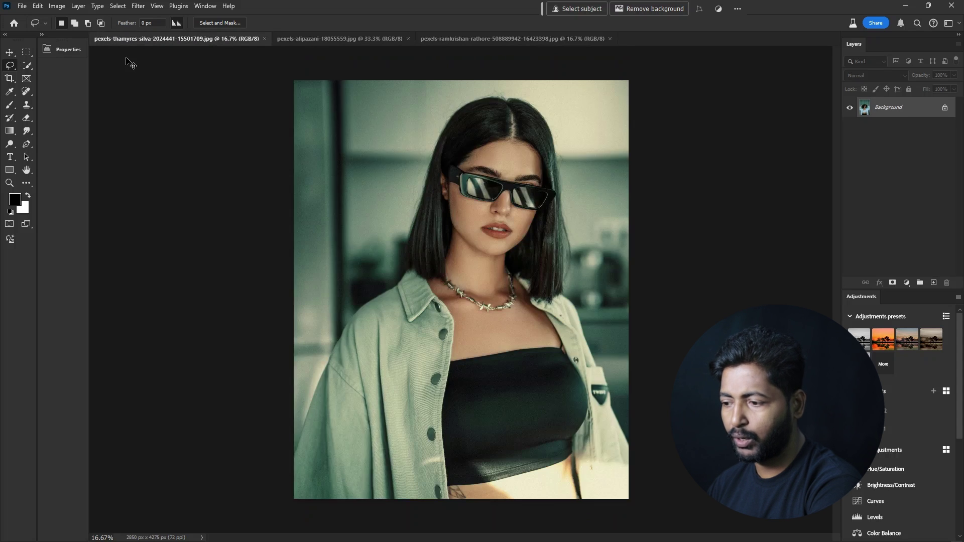
key("ctrl+Tab")
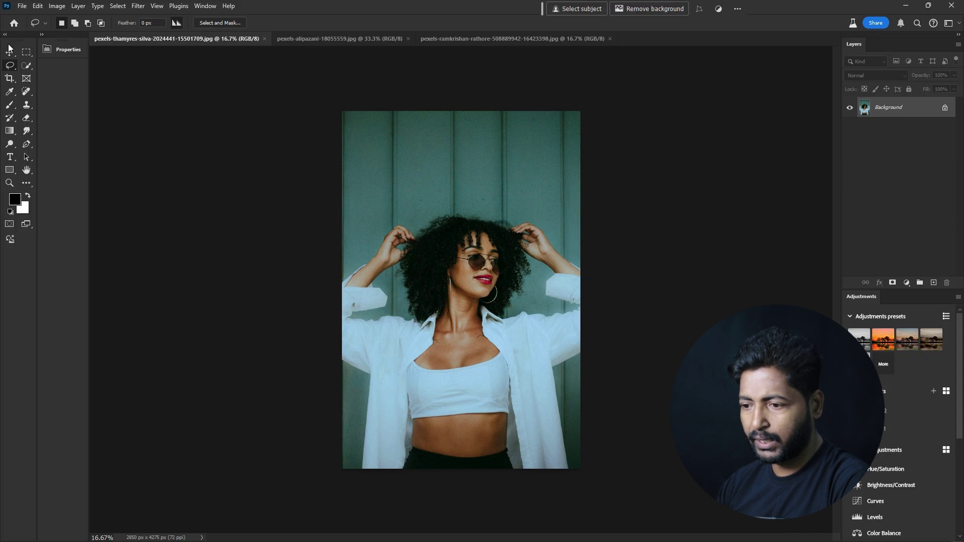
Step: Open Generate Image and adapt a sample prompt to "Photoshoot of a male soccer player holding a soccer ball with grey textured background"
left_click(11, 240)
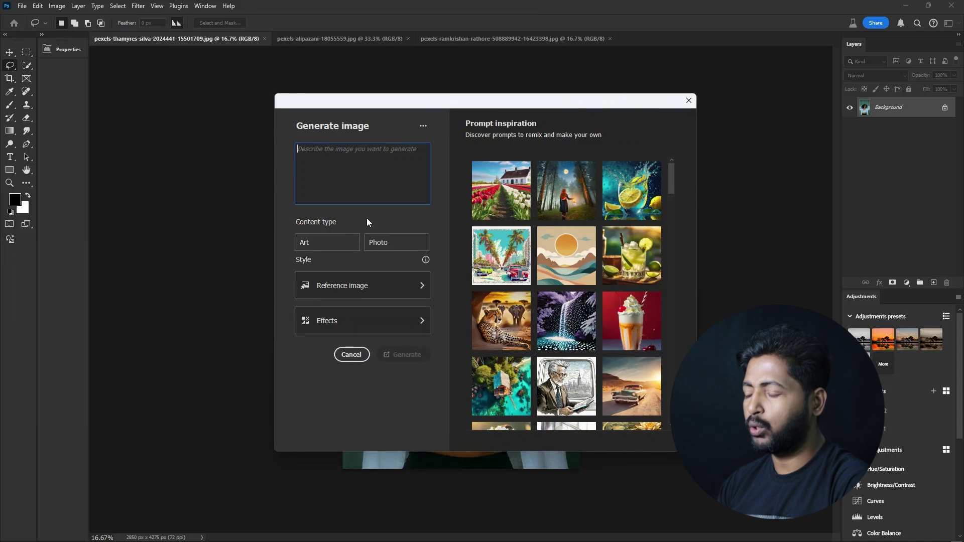
mouse_move(528, 100)
left_mouse_down()
mouse_move(419, 90)
mouse_move(538, 86)
mouse_move(528, 86)
left_mouse_up()
left_click(349, 156)
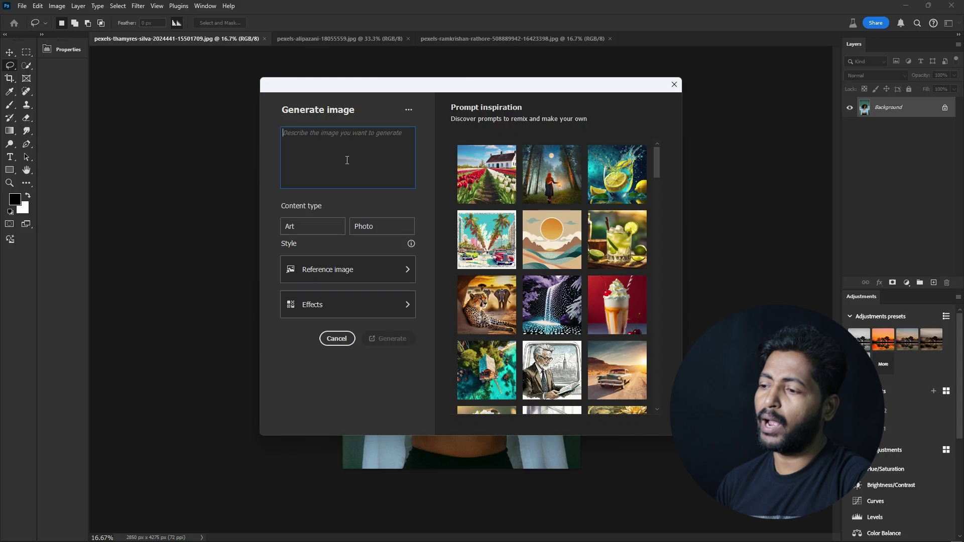
left_click_drag(424, 86, 368, 92)
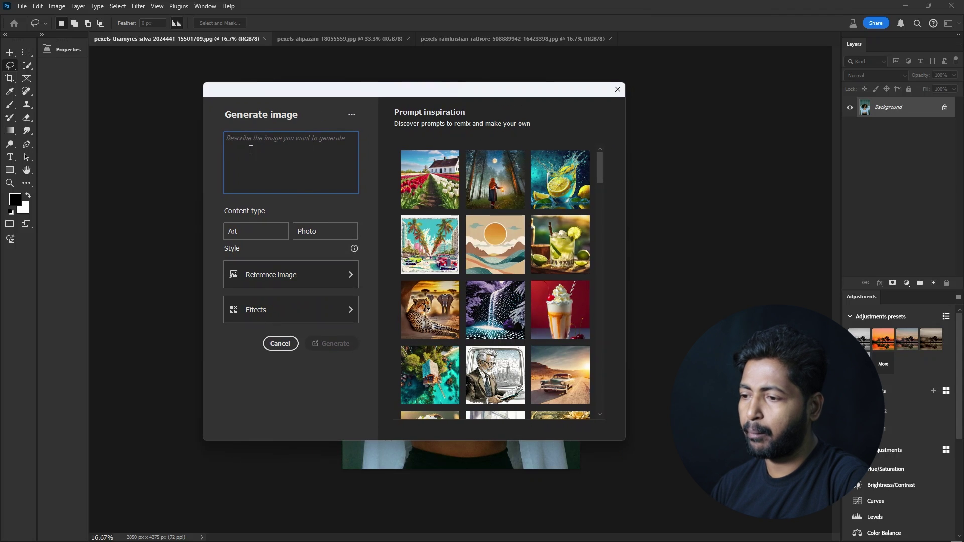
left_click_drag(600, 166, 598, 289)
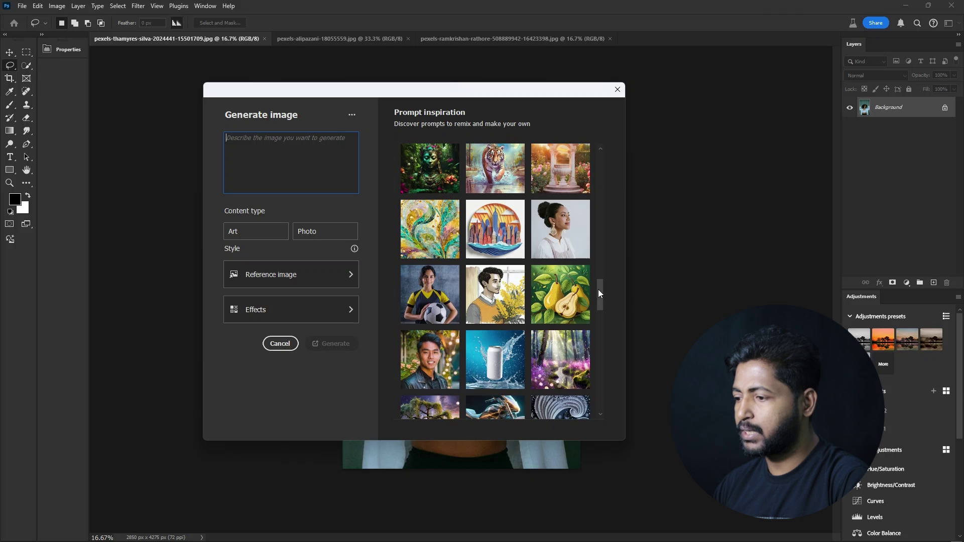
left_click(560, 229)
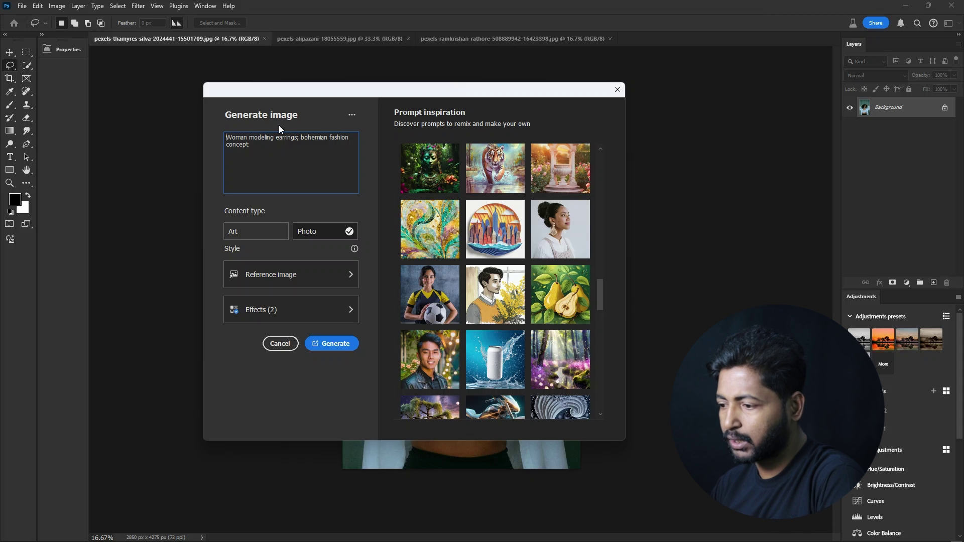
left_click(422, 297)
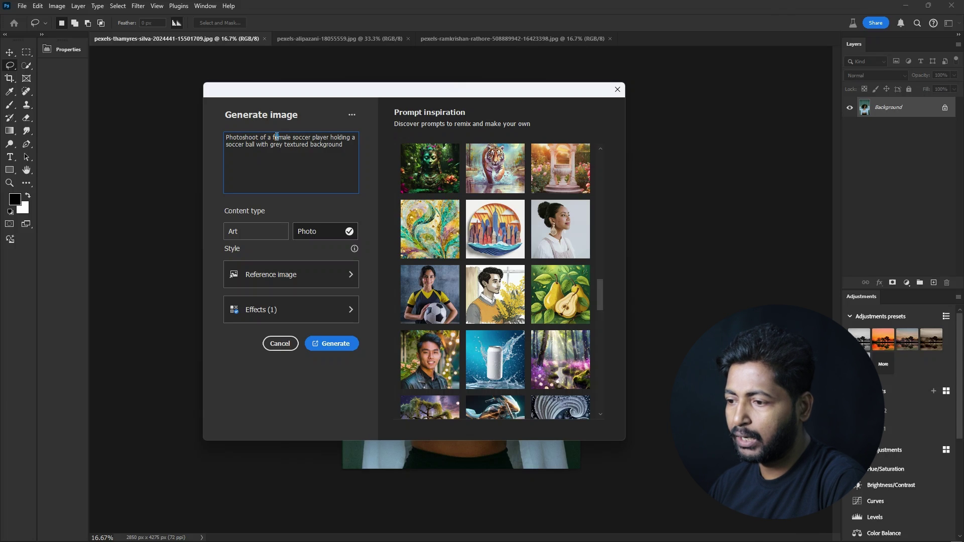
key("BackSpace")
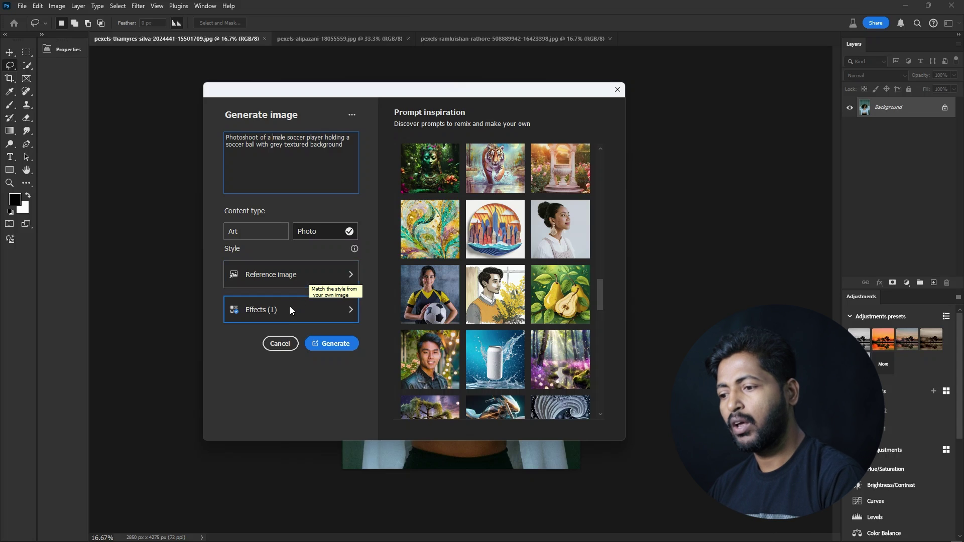
Step: Add the Hyper realistic effect to the Dark effect and generate the soccer player image
left_click(345, 312)
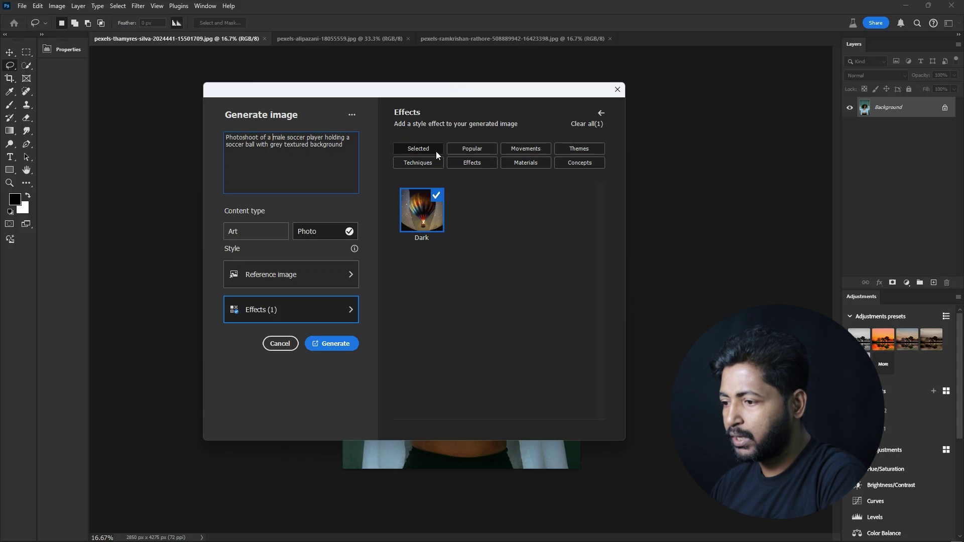
left_click(471, 149)
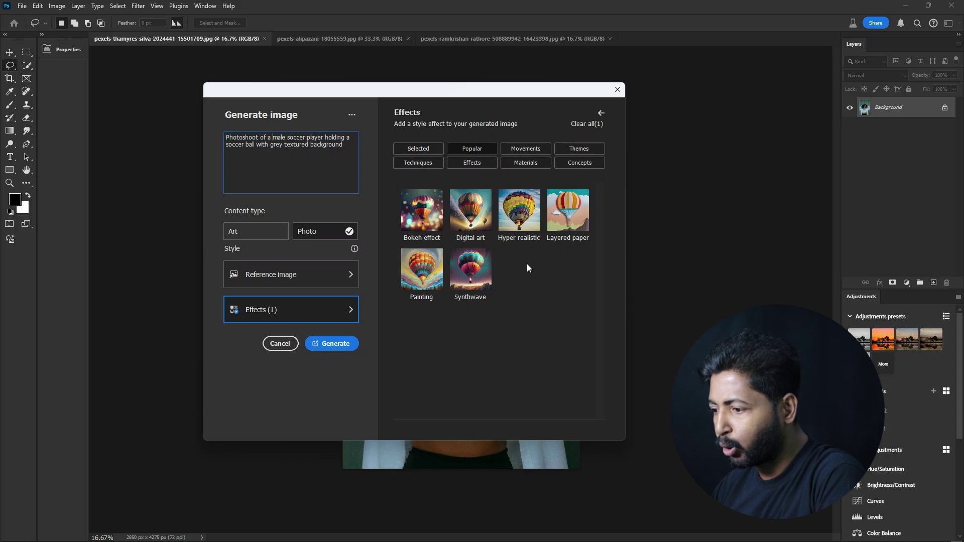
left_click(526, 212)
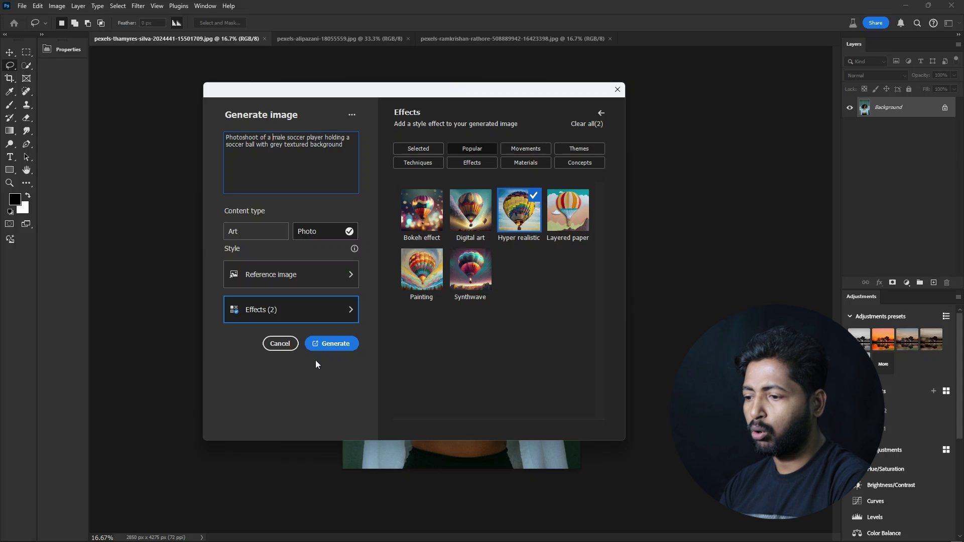
left_click(338, 345)
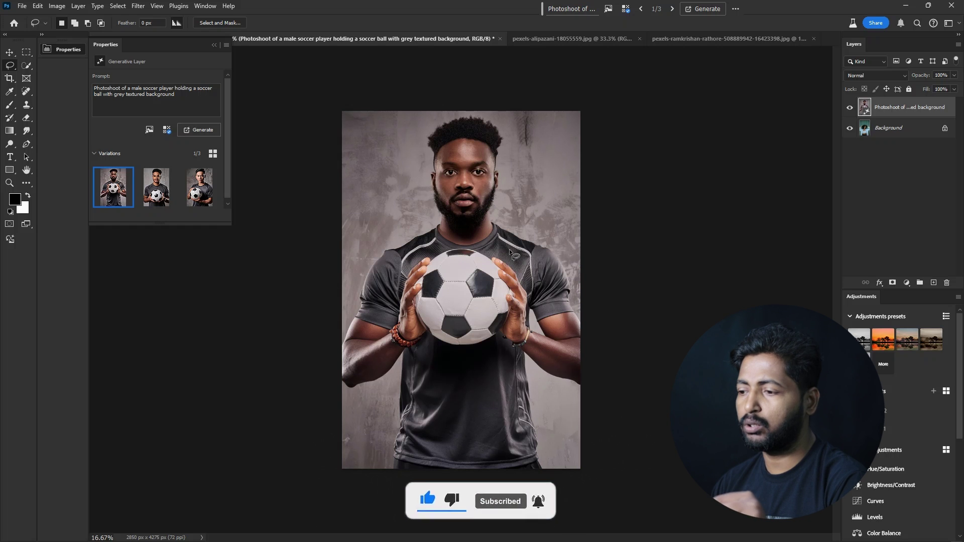
Step: Examine the three generated soccer player variations up close, ending on the third
scroll(477, 165, "up", 5)
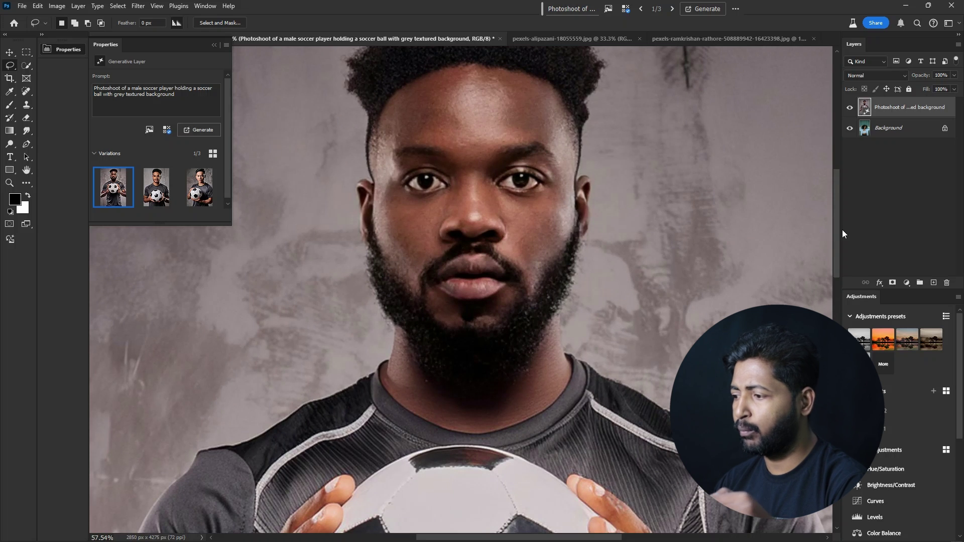
scroll(836, 229, "up", 2)
left_click(159, 184)
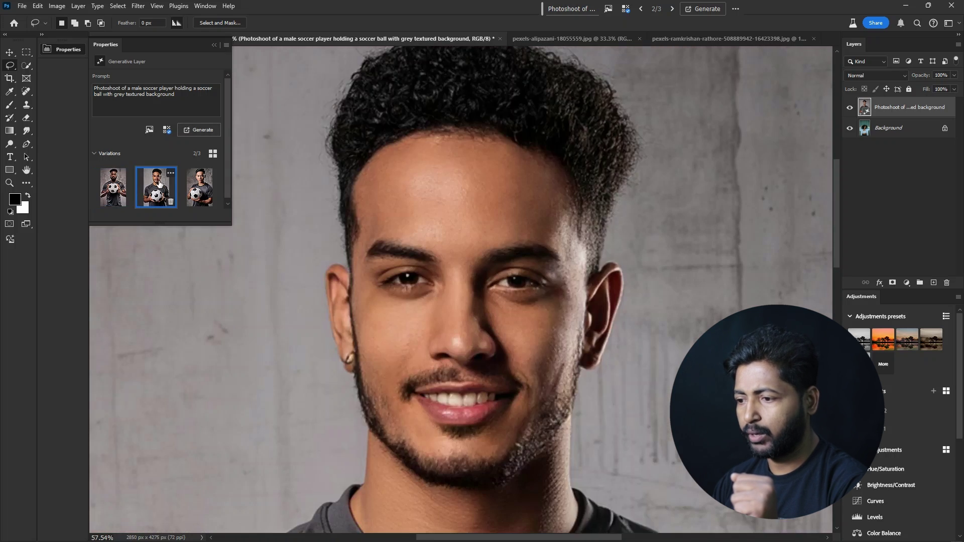
scroll(360, 233, "down", 6)
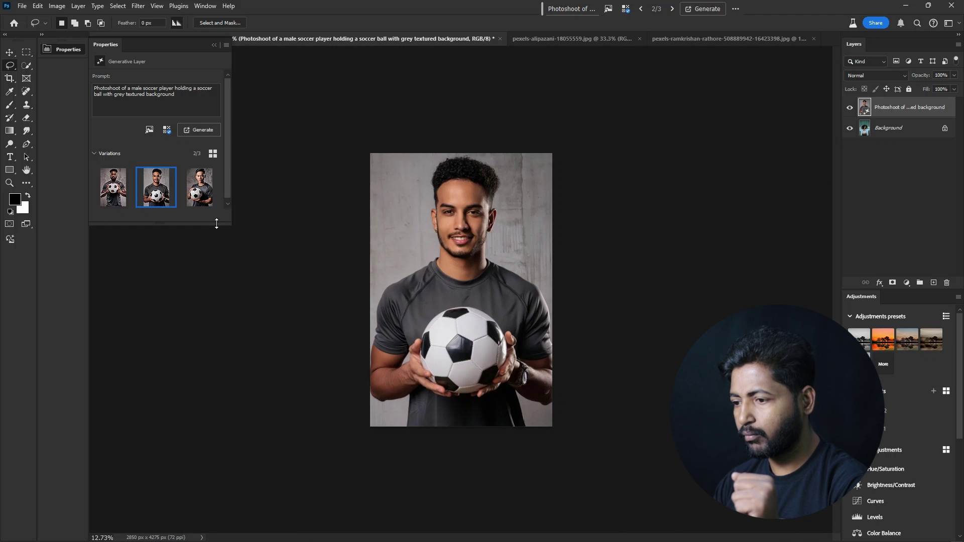
left_click(200, 185)
scroll(486, 169, "up", 3)
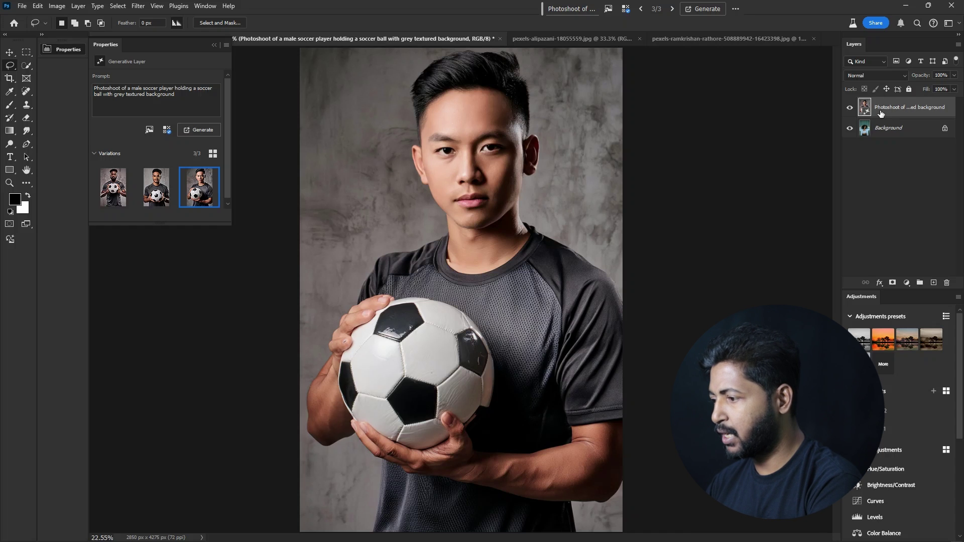
Step: Delete the generated soccer player layer and dock the Properties panel beside the toolbar
left_click_drag(881, 110, 947, 282)
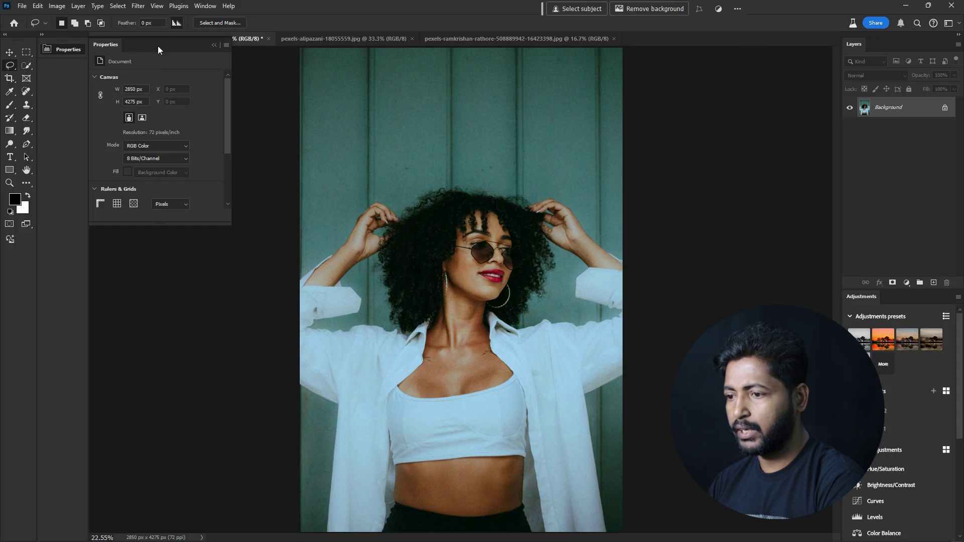
left_click_drag(122, 48, 51, 59)
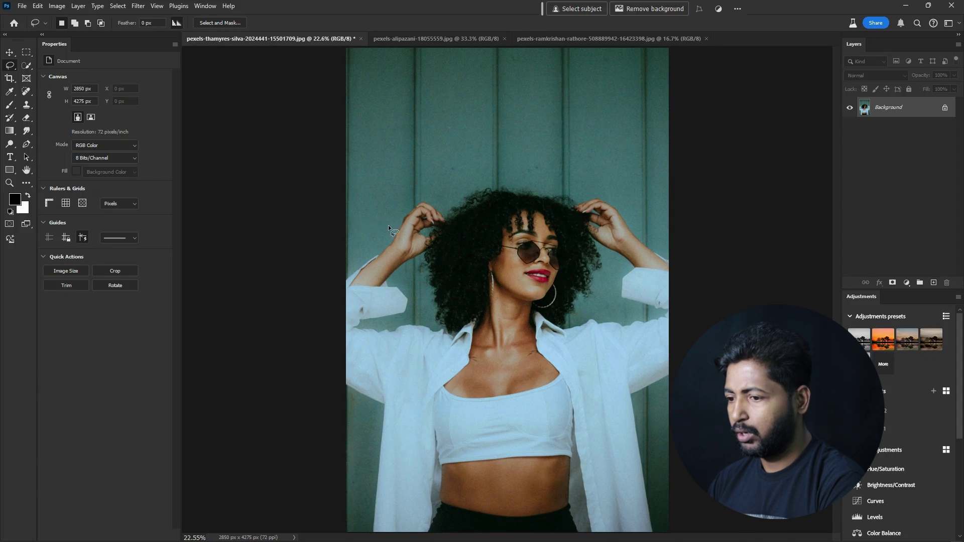
Step: Draw a freehand Lasso selection around the woman's sunglasses, including the temple arm and both lenses
scroll(576, 262, "down", 2)
scroll(523, 281, "up", 2)
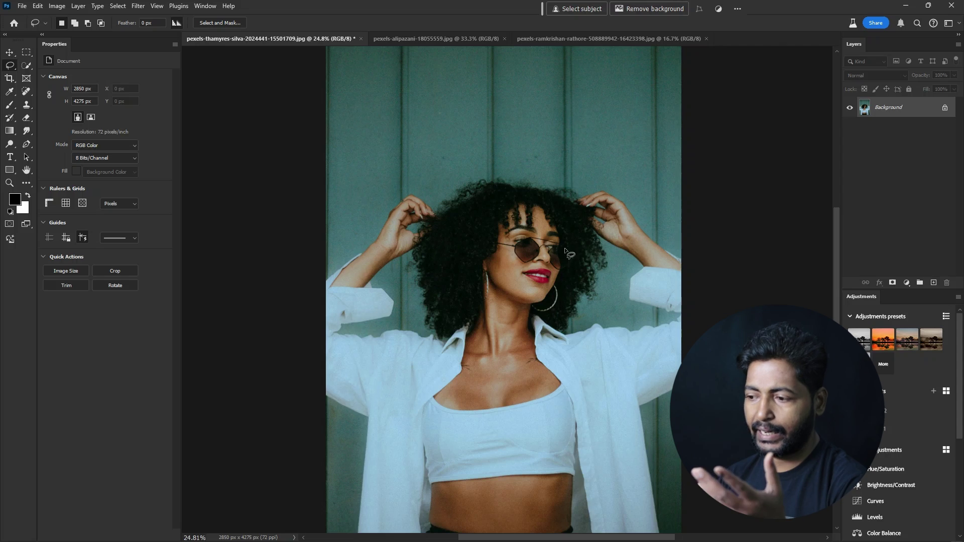
scroll(499, 236, "up", 4)
mouse_move(493, 243)
left_mouse_down()
mouse_move(458, 239)
mouse_move(456, 253)
mouse_move(520, 263)
left_mouse_up()
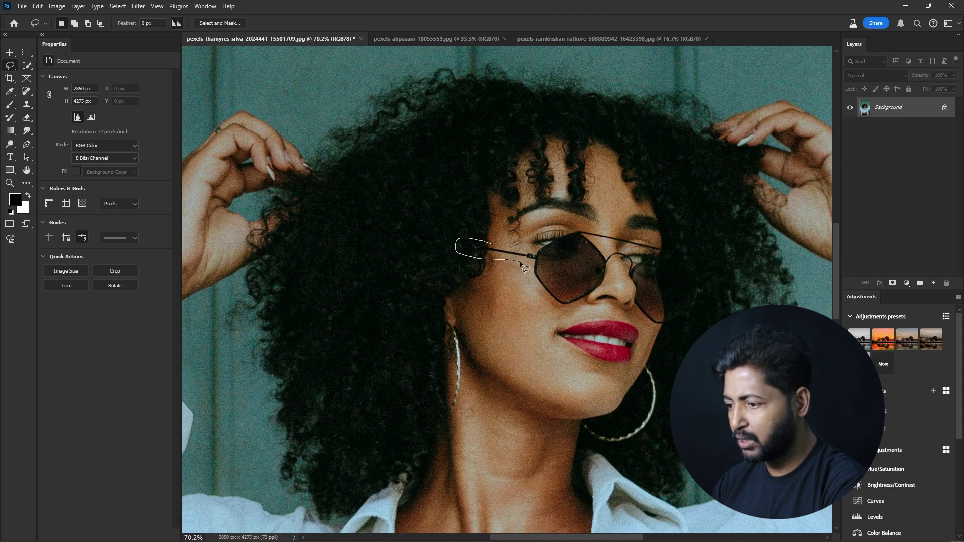
left_click_drag(608, 274, 632, 289)
mouse_move(682, 330)
left_mouse_down()
mouse_move(717, 291)
mouse_move(642, 240)
left_mouse_up()
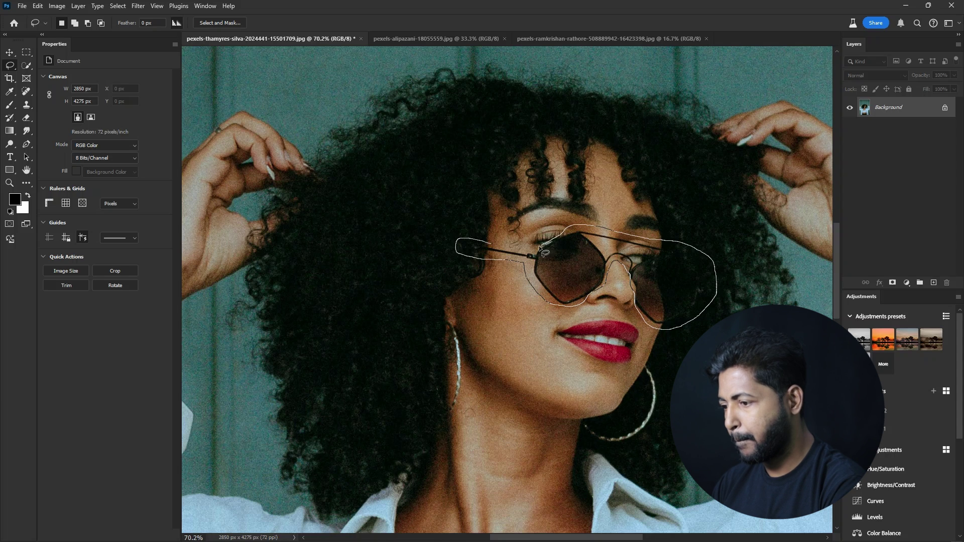
left_click_drag(542, 249, 521, 249)
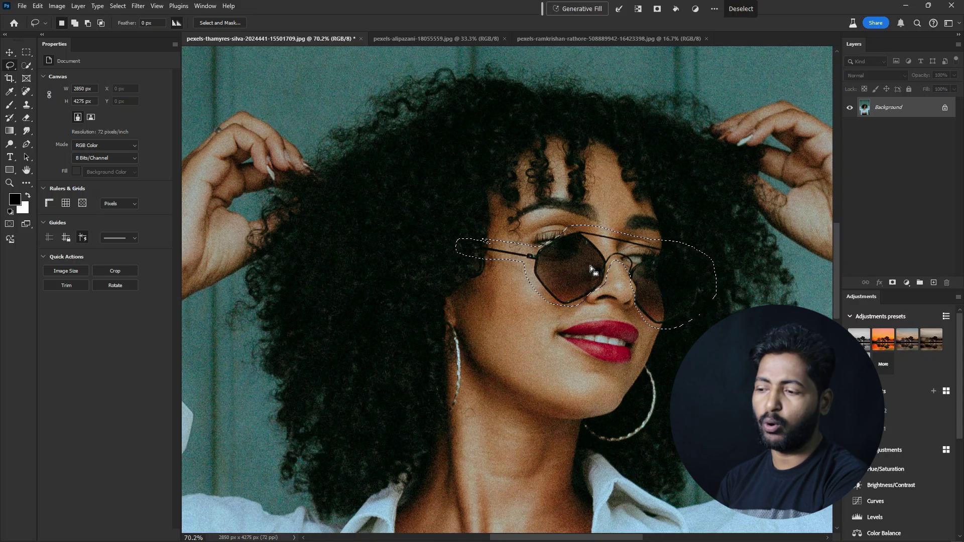
Step: Move the contextual task bar below the woman's face and set images (1).jpeg as the Generative Fill reference image
scroll(590, 266, "down", 2)
left_click_drag(542, 13, 471, 481)
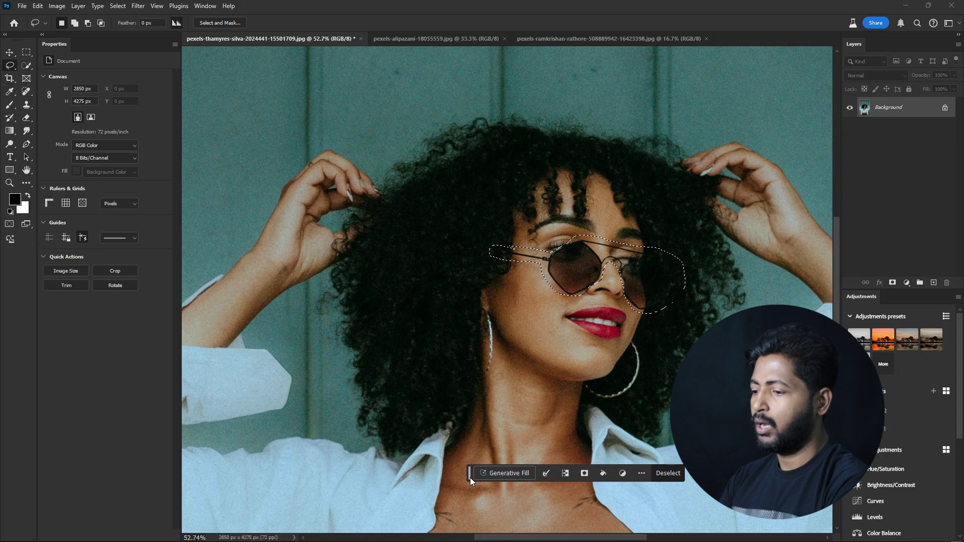
left_click(520, 472)
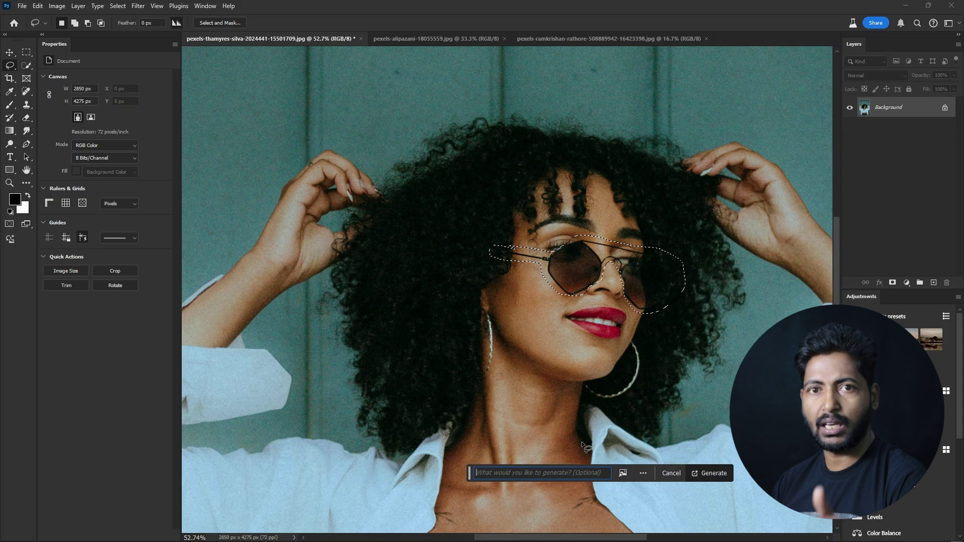
left_click(623, 473)
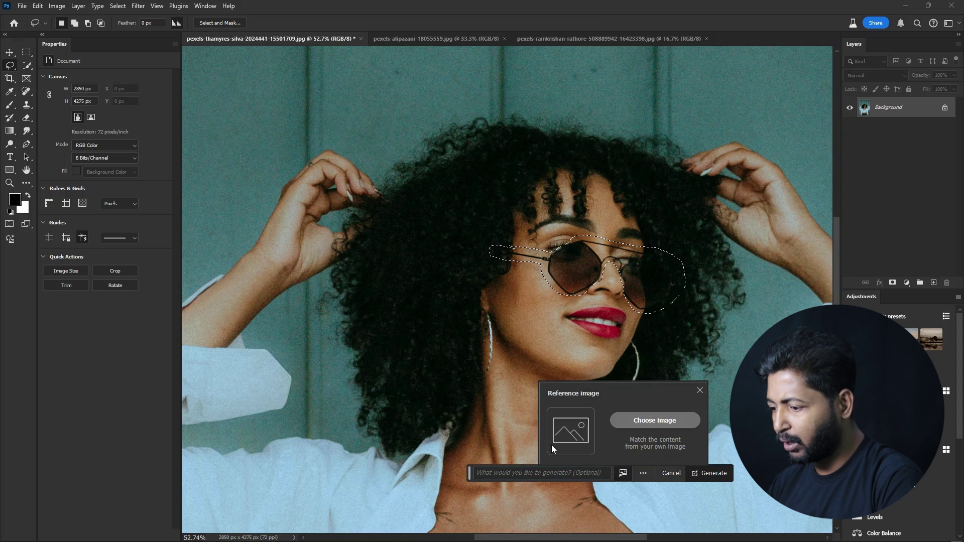
left_click(666, 422)
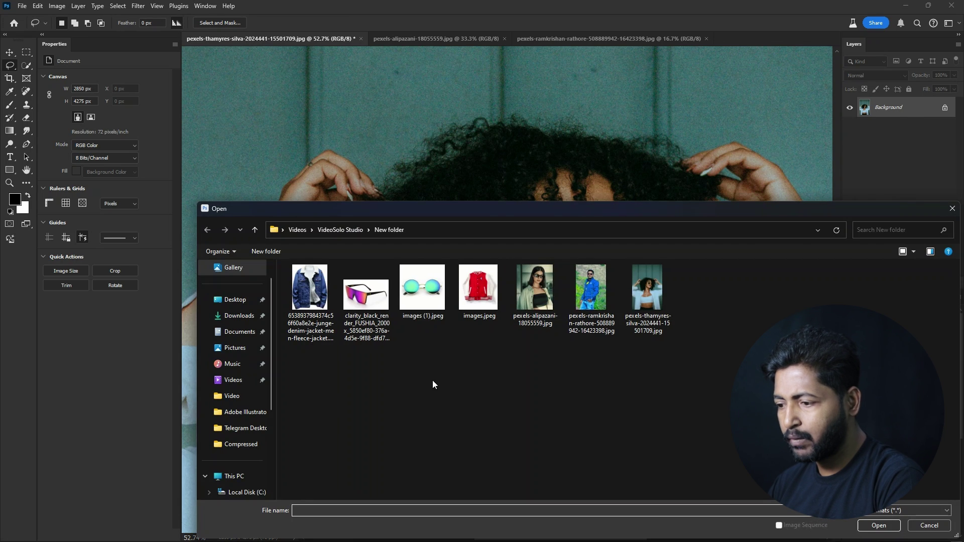
left_click(433, 301)
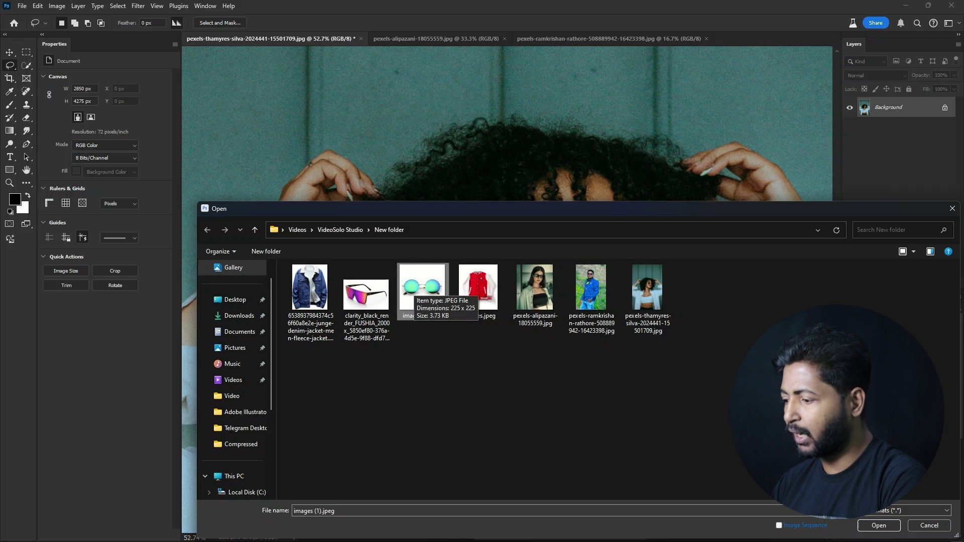
left_click(879, 525)
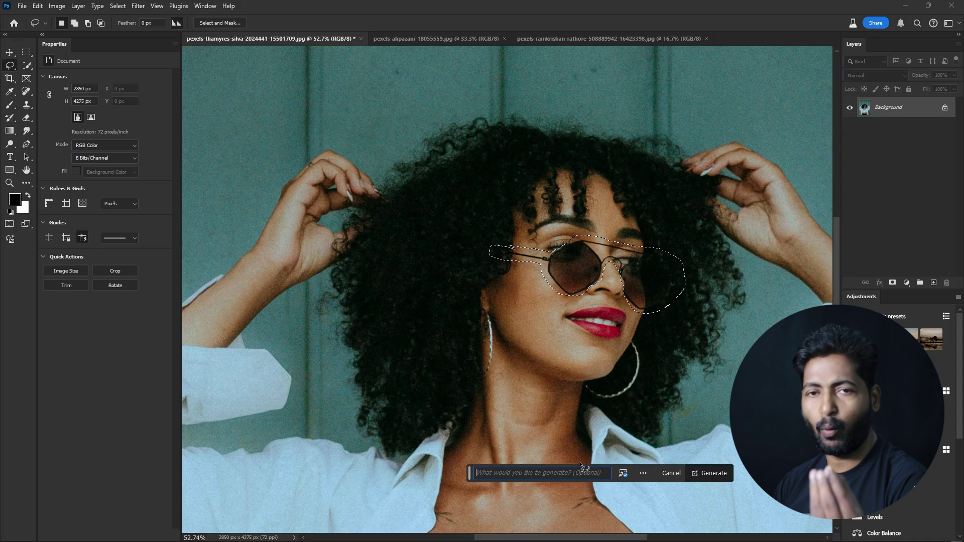
Step: Generate the replacement sunglasses without a text prompt and switch to the third variation
left_click(710, 473)
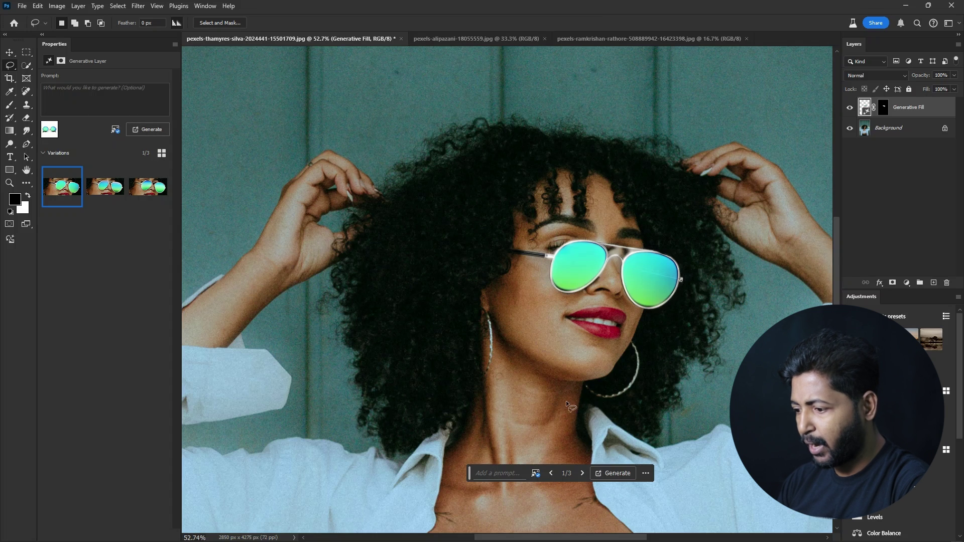
left_click(583, 473)
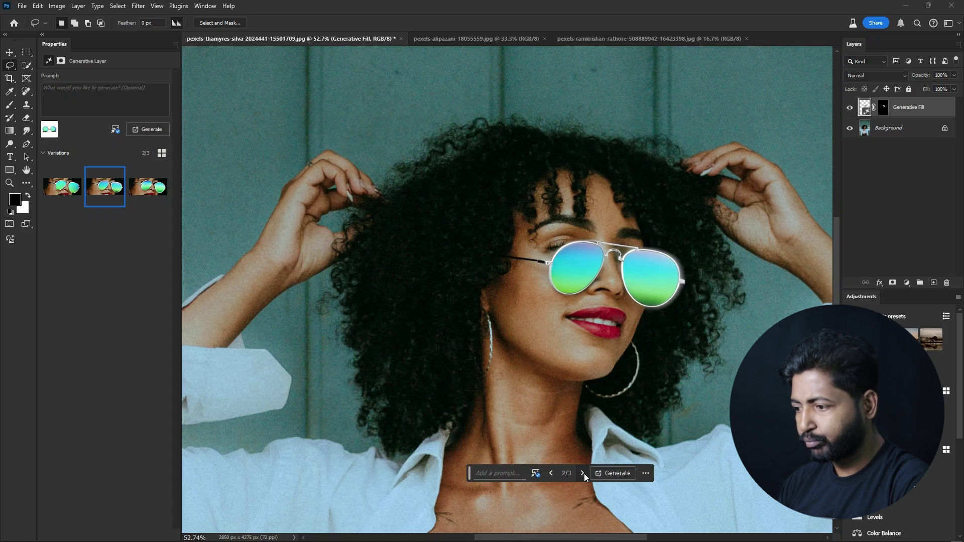
left_click(583, 474)
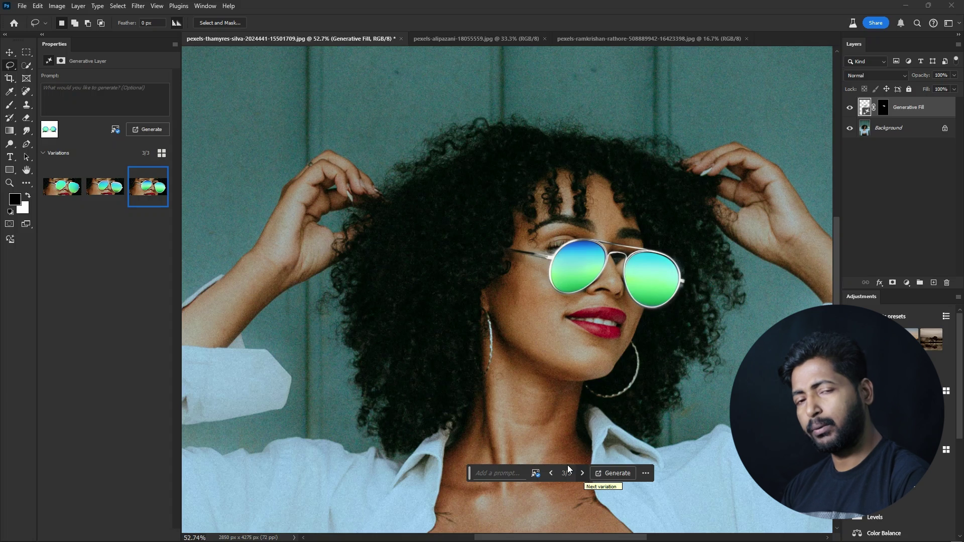
Step: In the photo of the dark-haired woman in the green shirt, draw a freehand Lasso selection around her sunglasses, excluding the nose area below the bridge
mouse_move(70, 186)
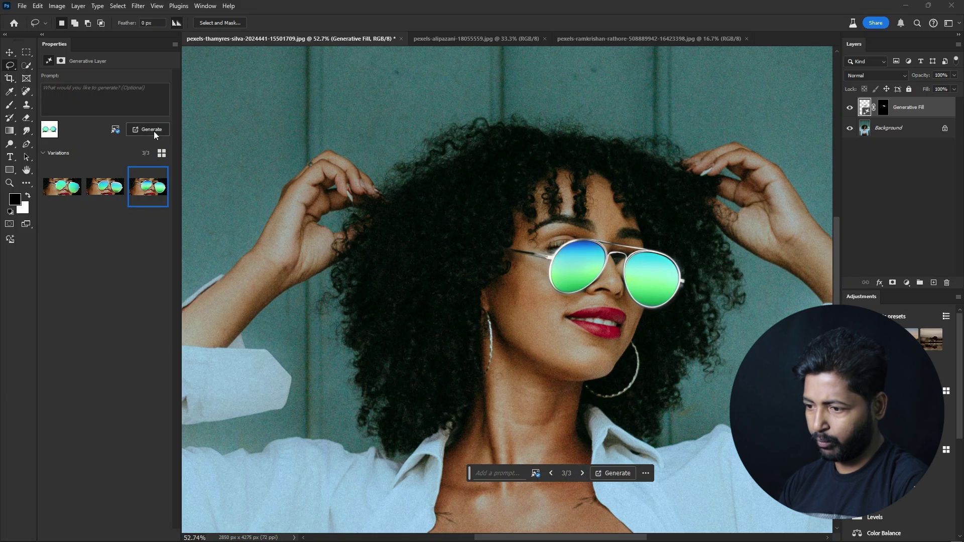
left_click(448, 40)
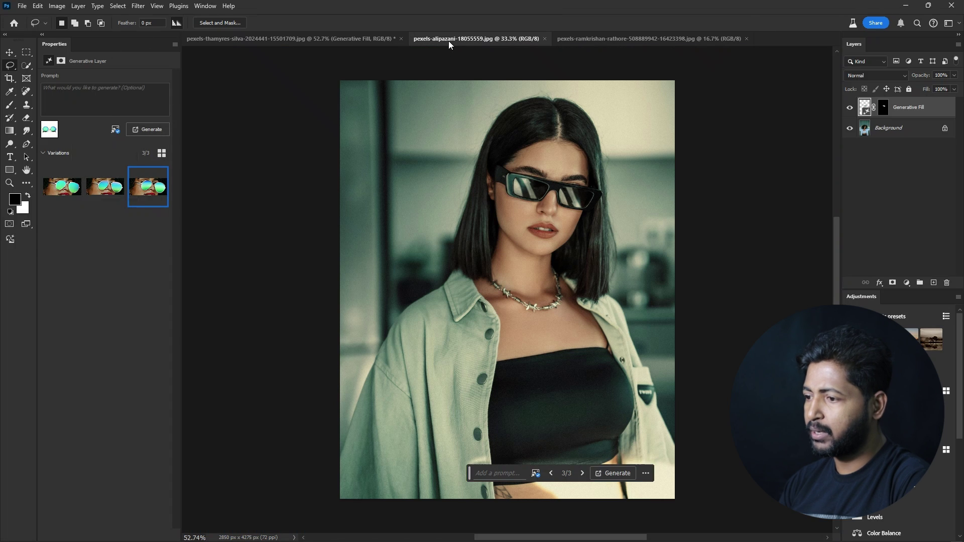
scroll(541, 145, "up", 5)
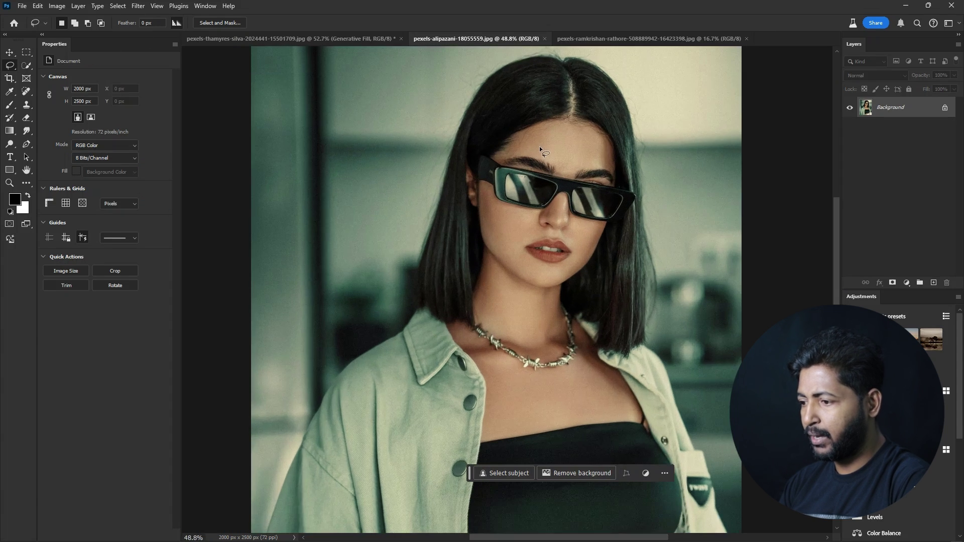
mouse_move(462, 146)
left_mouse_down()
mouse_move(446, 159)
mouse_move(454, 194)
left_mouse_up()
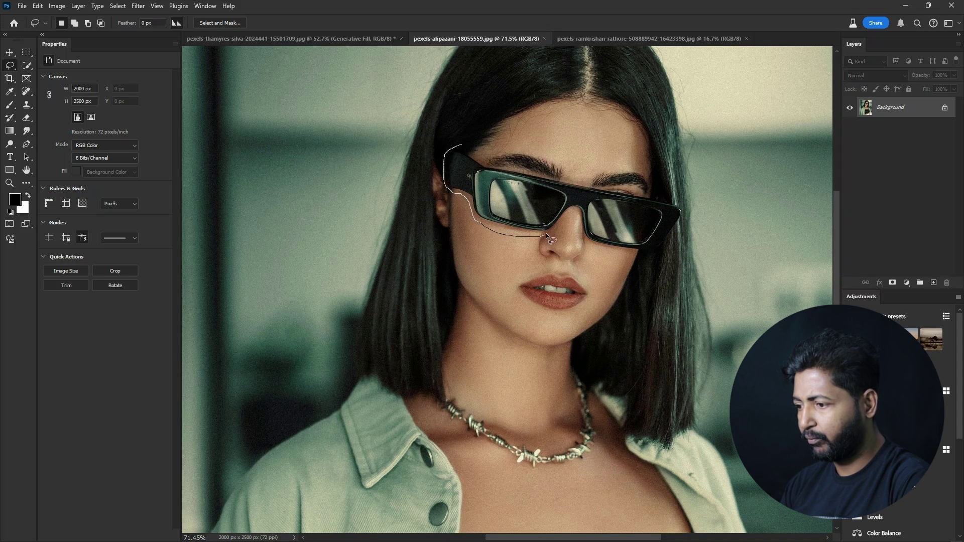
mouse_move(574, 211)
left_mouse_down()
mouse_move(583, 240)
mouse_move(611, 251)
mouse_move(658, 255)
mouse_move(682, 229)
mouse_move(685, 205)
mouse_move(505, 172)
mouse_move(456, 146)
left_mouse_up()
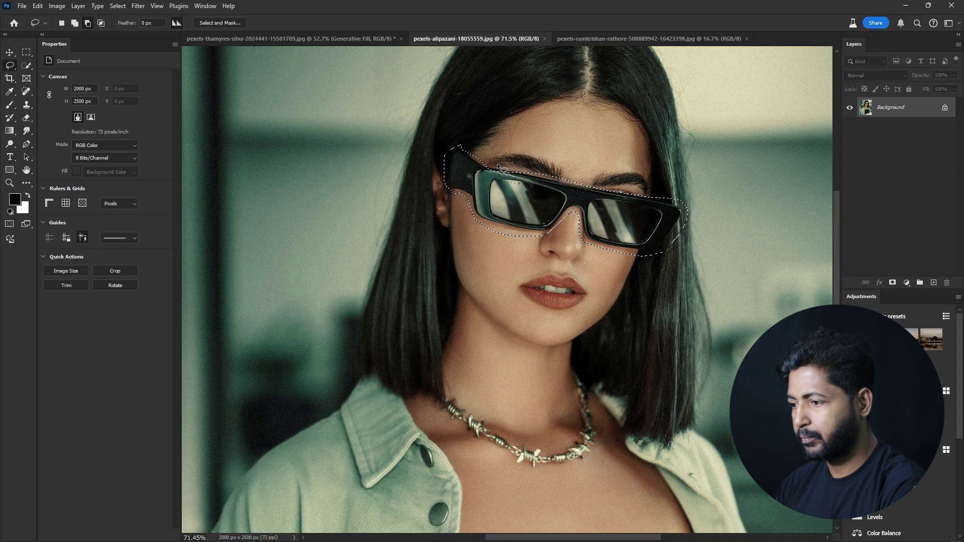
Step: Subtract a strip along the sunglasses' upper frame edge from the Lasso selection and add the strip back
mouse_move(484, 173)
left_mouse_down()
mouse_move(502, 183)
mouse_move(545, 174)
left_mouse_up()
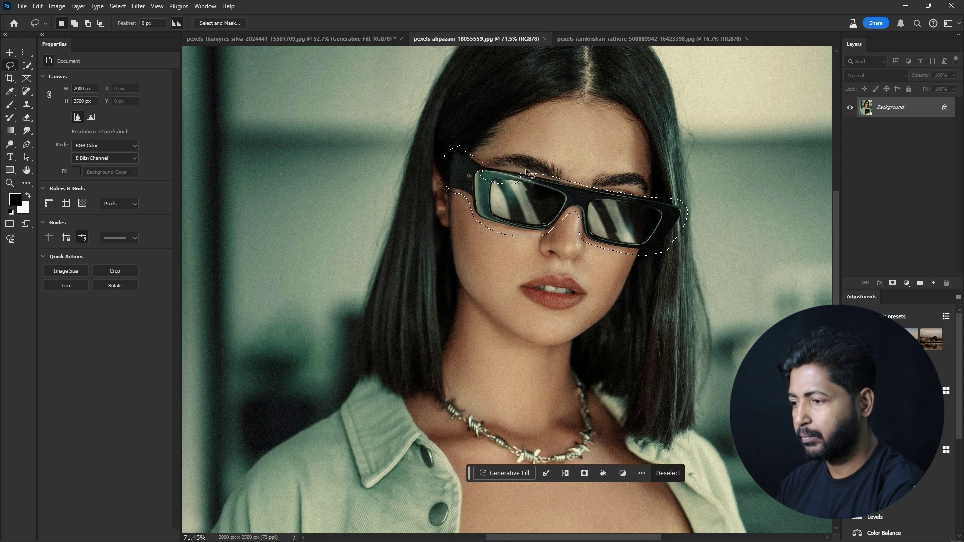
key("shift")
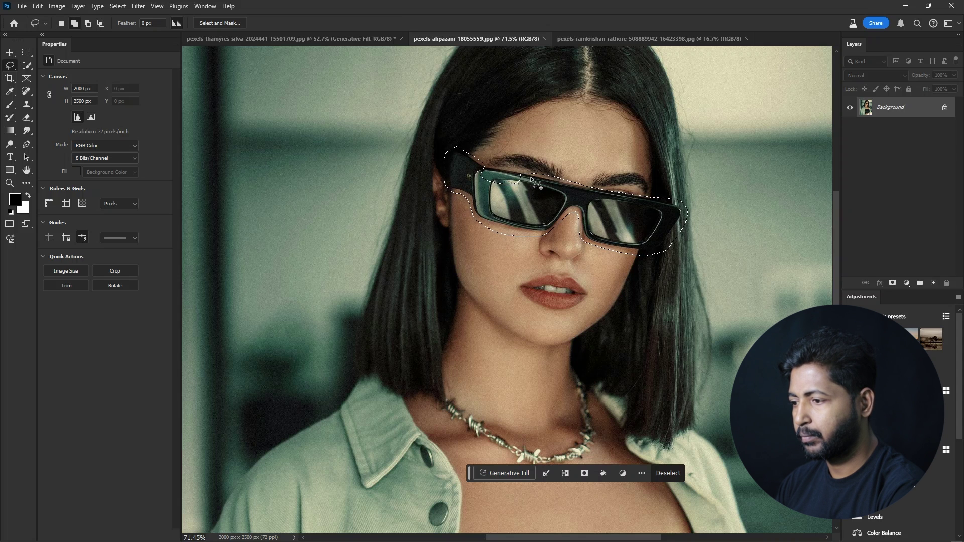
mouse_move(526, 173)
left_mouse_down()
mouse_move(474, 172)
mouse_move(526, 173)
left_mouse_up()
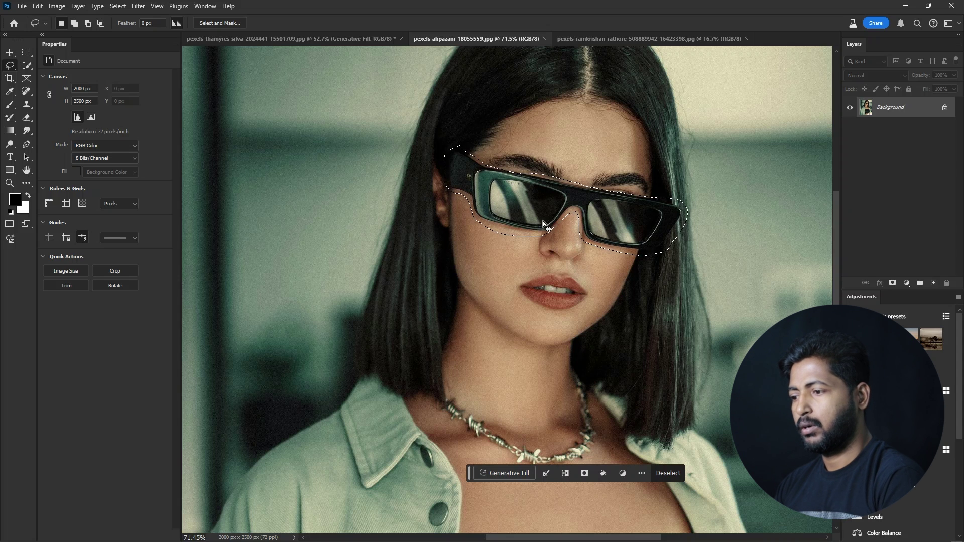
Step: Start Generative Fill on the sunglasses selection and load the clarity_black_render_FUSHIA sunglasses file as its reference image
left_click(508, 474)
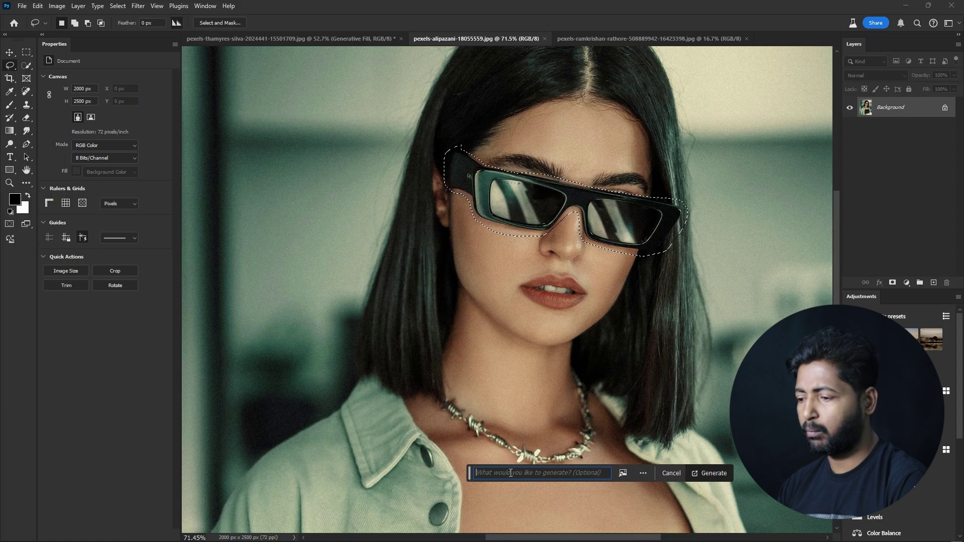
left_click(623, 473)
left_click(667, 421)
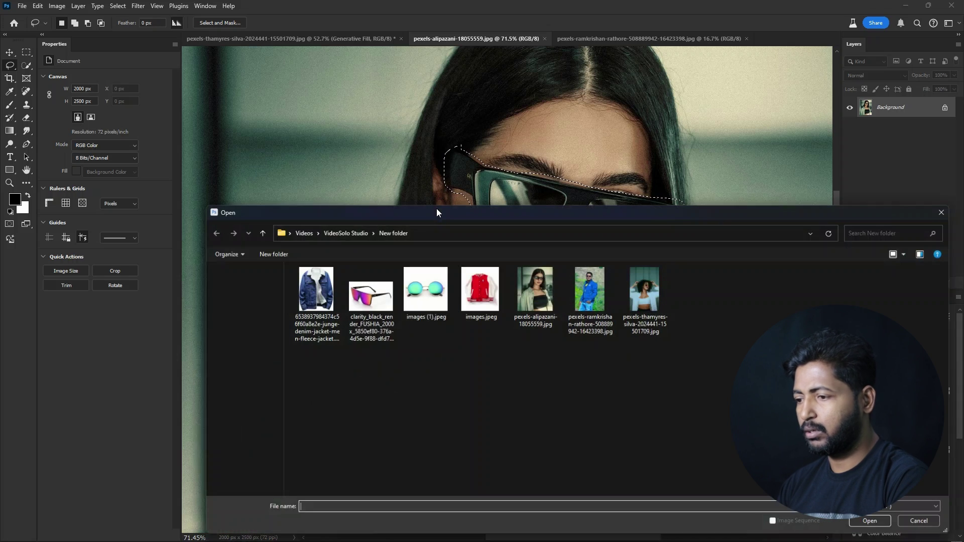
left_click(374, 300)
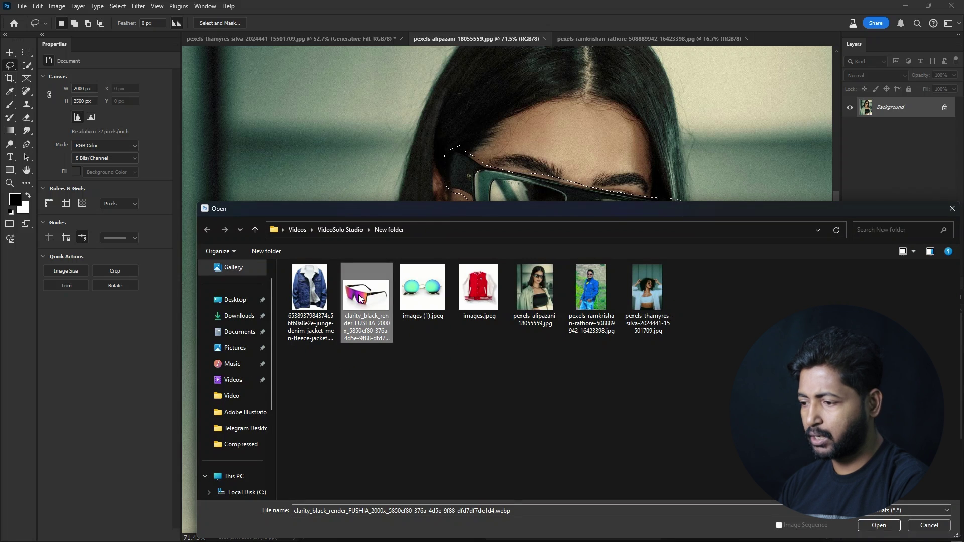
left_click(878, 525)
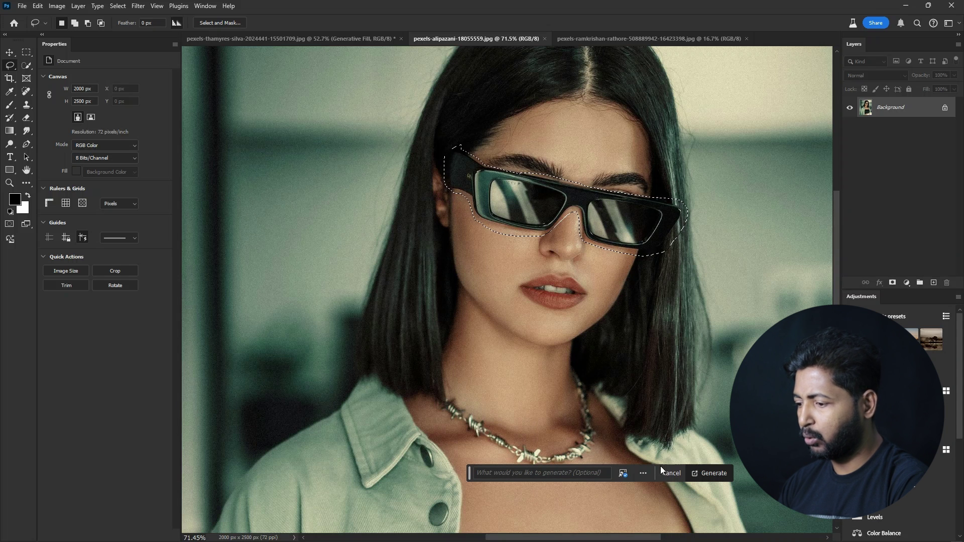
Step: Generate the replacement sunglasses without a text prompt, compare the variations and switch to the third one
left_click(714, 473)
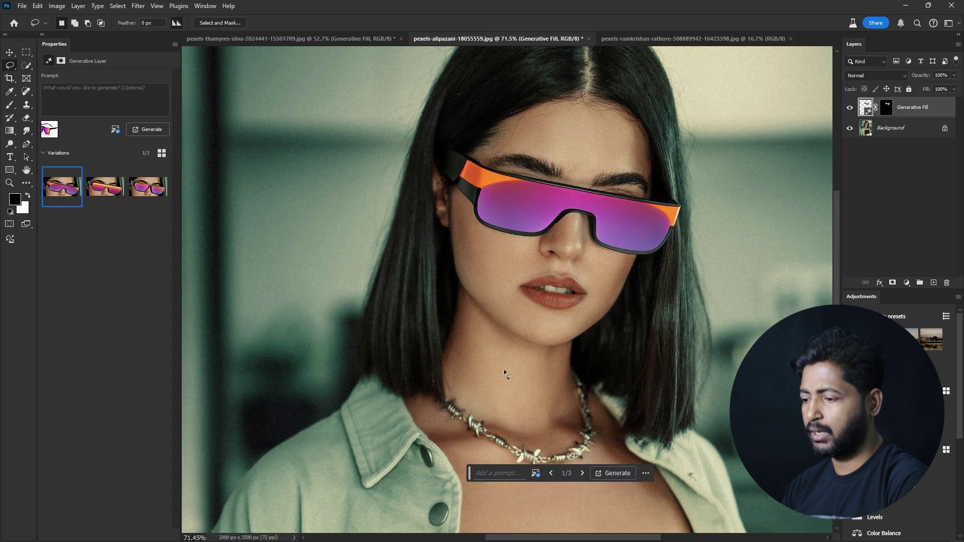
left_click(584, 474)
left_click(584, 474)
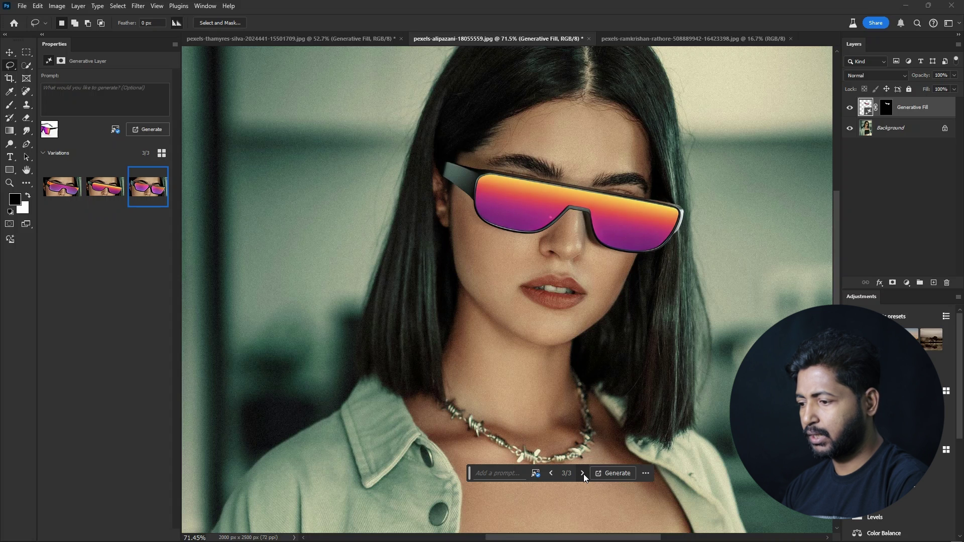
left_click(583, 474)
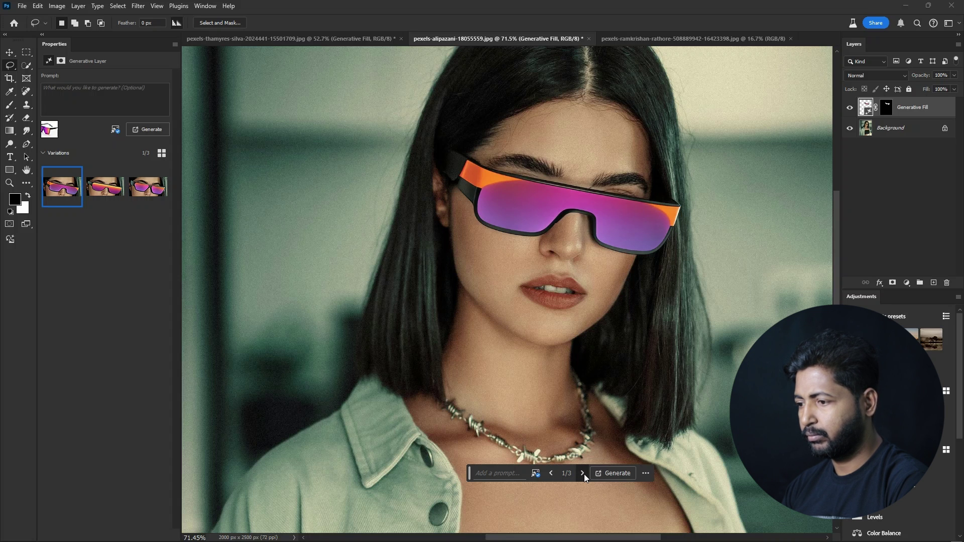
left_click(583, 474)
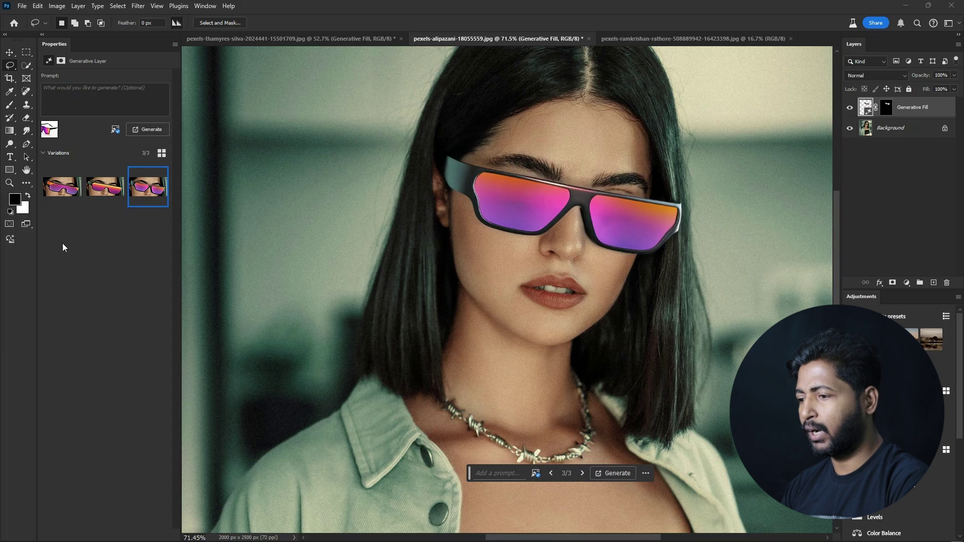
Step: Open the third variation's options to examine the Generate Similar command, and restore the maximized program window
mouse_move(151, 205)
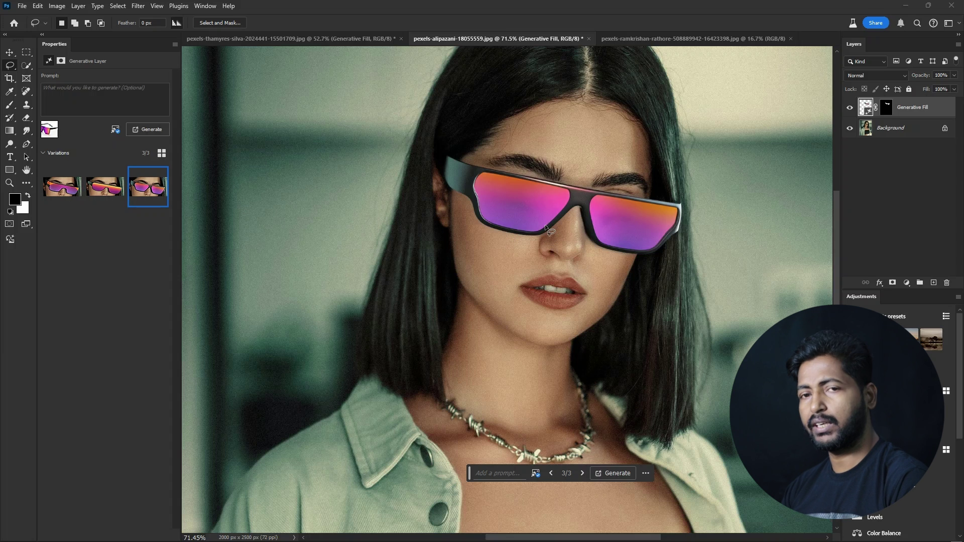
mouse_move(151, 188)
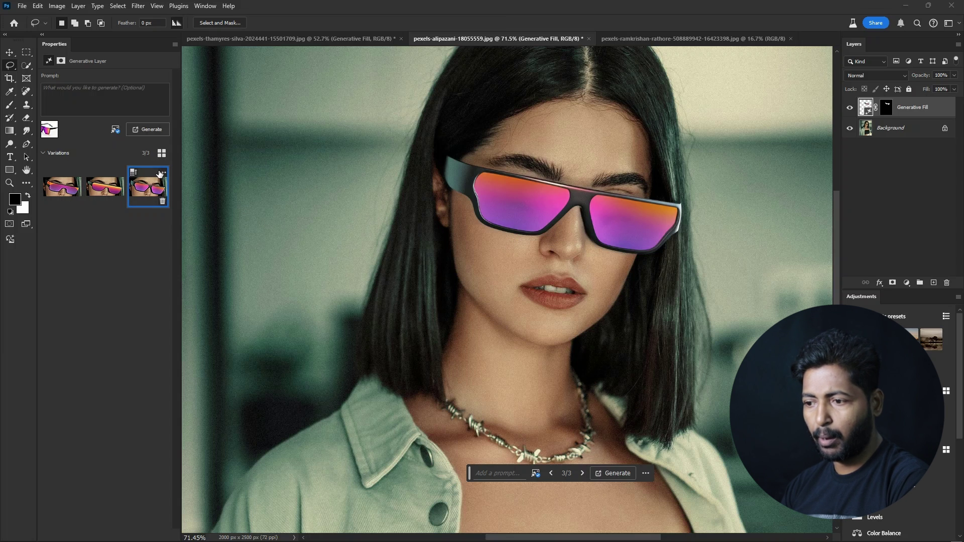
left_click(164, 174)
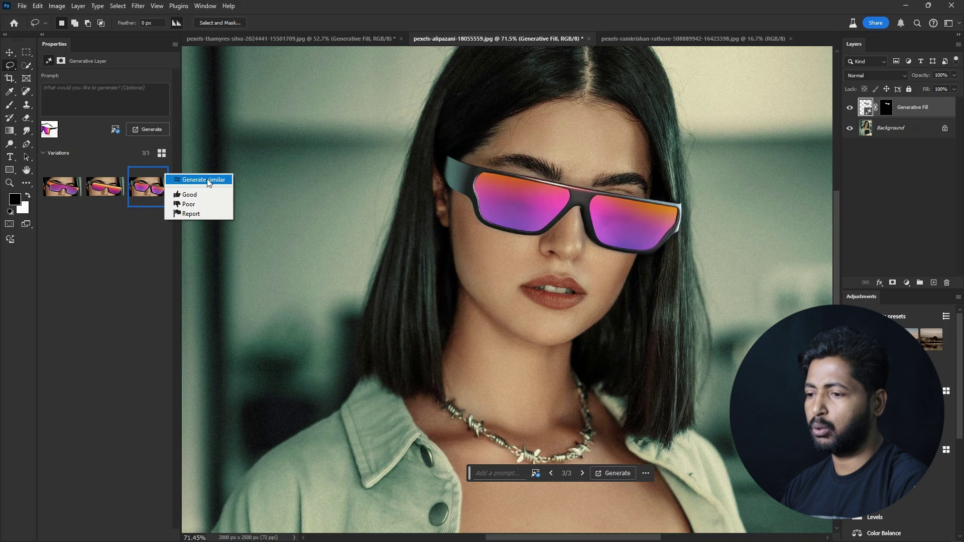
double_click(551, 8)
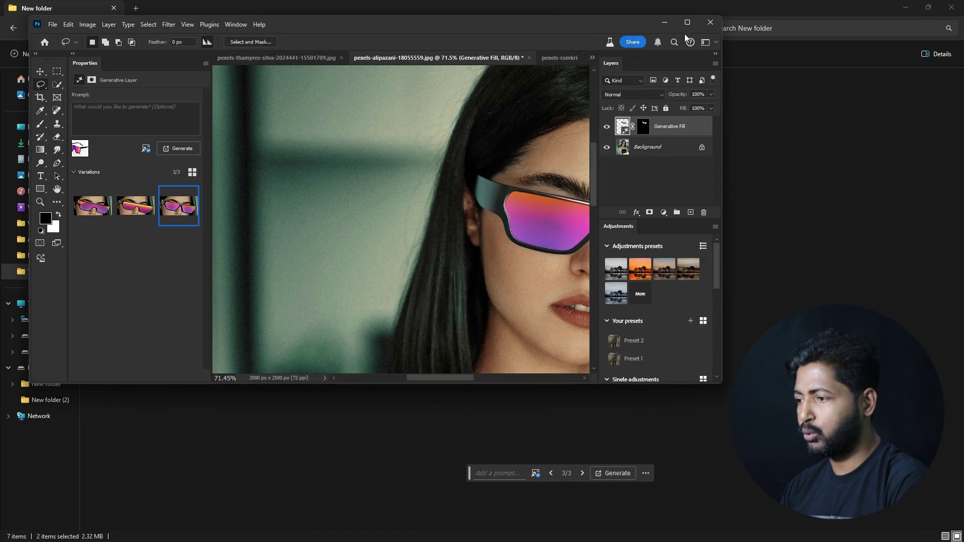
left_click(685, 34)
Step: In the photo of the man in the blue jacket, move the contextual task bar above the canvas and view its bar position options
left_click(721, 43)
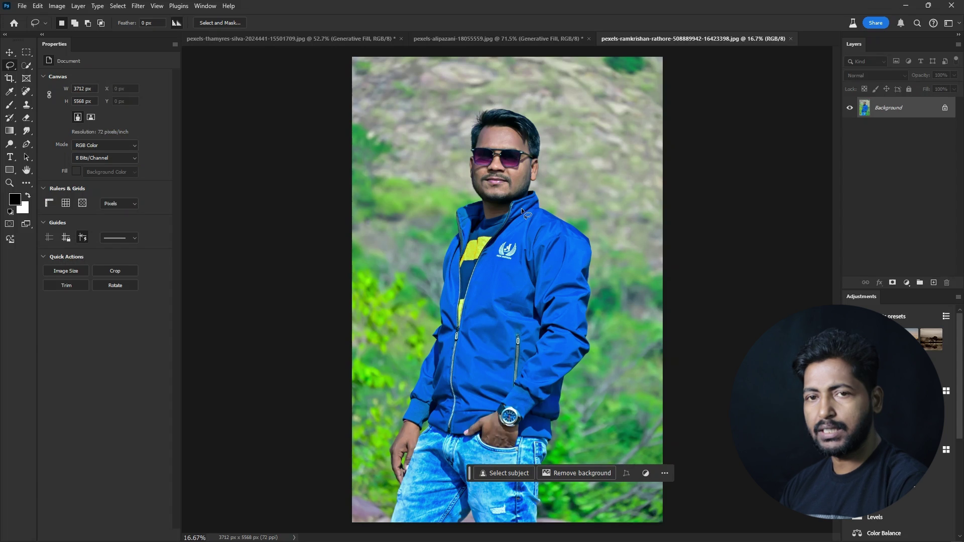
scroll(525, 209, "up", 1)
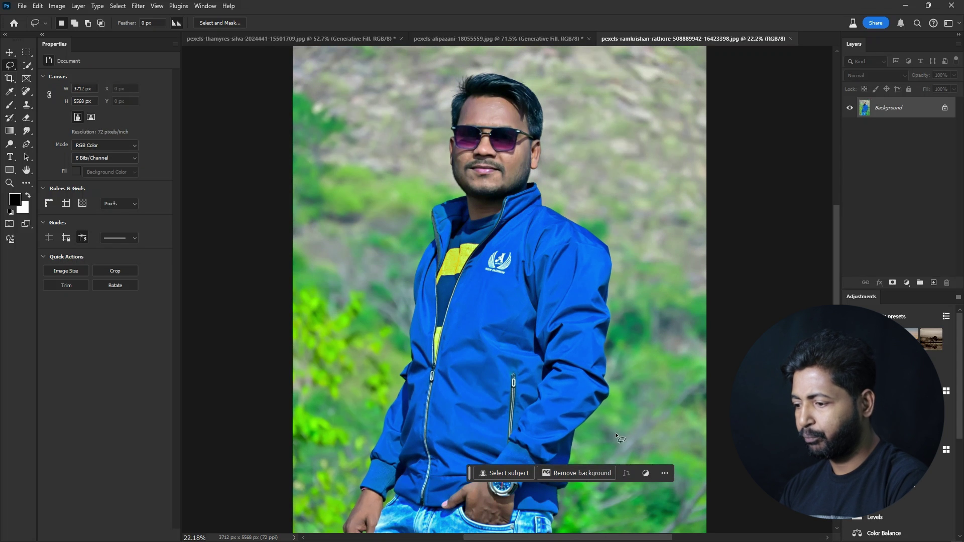
left_click_drag(469, 474, 461, 14)
left_click(659, 13)
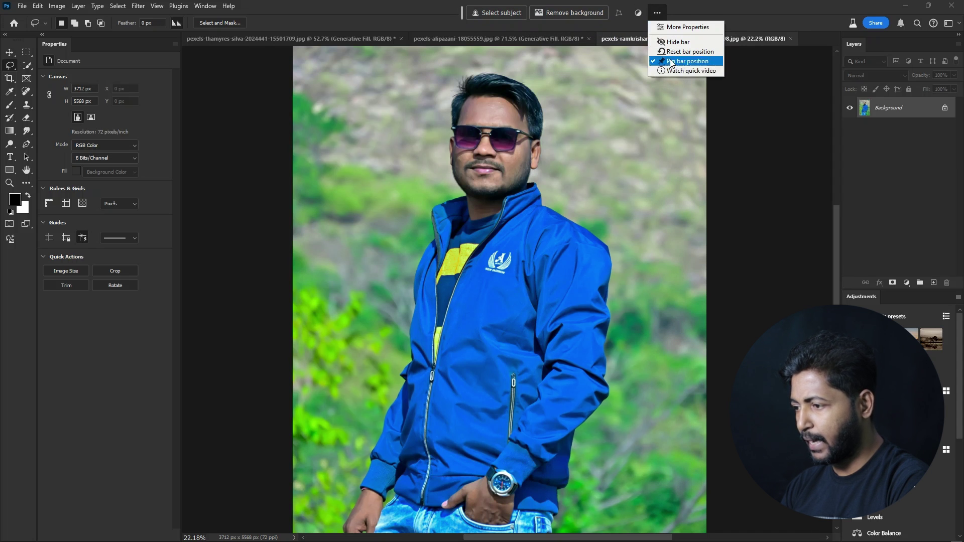
Step: Select the man's blue jacket and inner shirt with the Quick Selection tool, starting with a 180 px brush and leaving out the hands and watch
key("w")
scroll(558, 192, "up", 2)
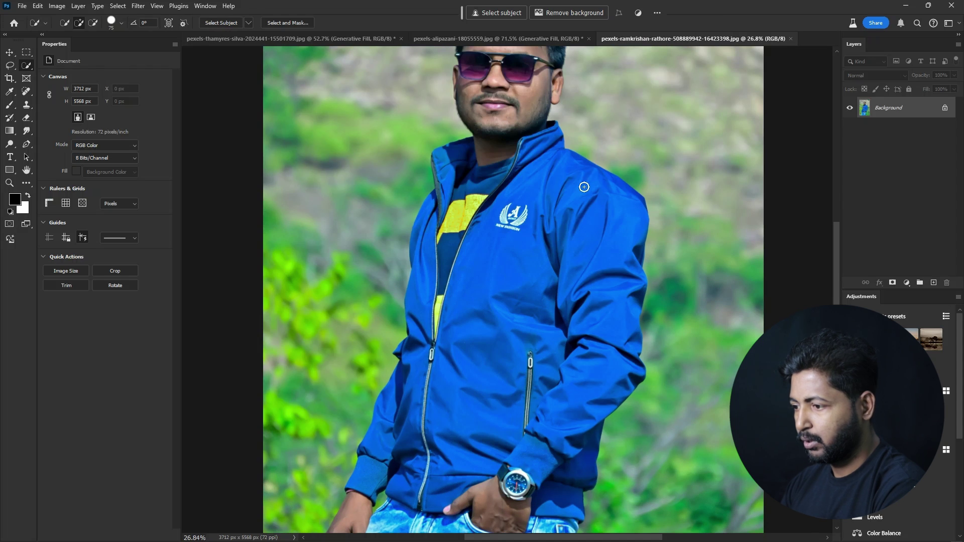
right_click(538, 219, "alt")
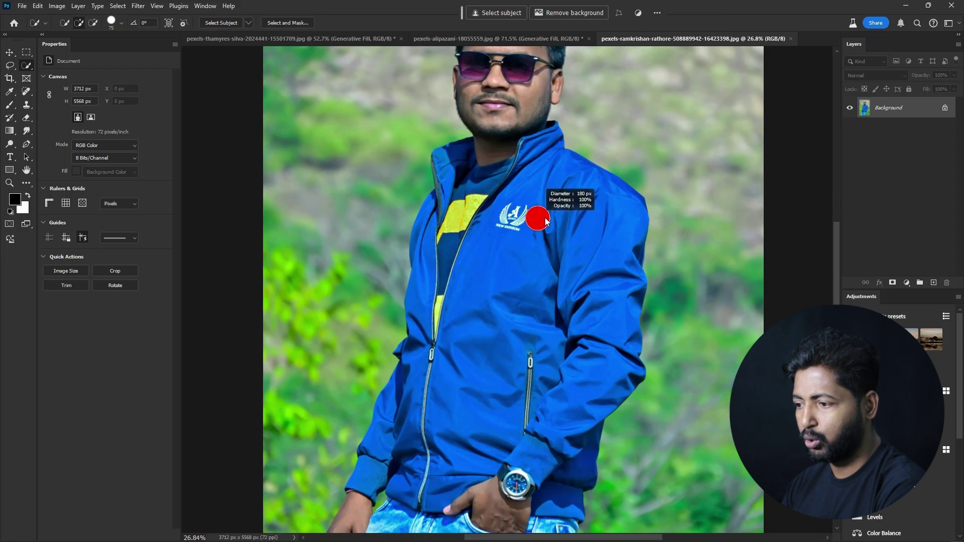
mouse_move(544, 147)
left_mouse_down()
mouse_move(508, 226)
mouse_move(485, 195)
mouse_move(457, 176)
mouse_move(450, 187)
mouse_move(455, 167)
mouse_move(413, 395)
mouse_move(381, 459)
mouse_move(450, 455)
mouse_move(548, 403)
mouse_move(556, 467)
mouse_move(614, 380)
mouse_move(619, 295)
left_mouse_up()
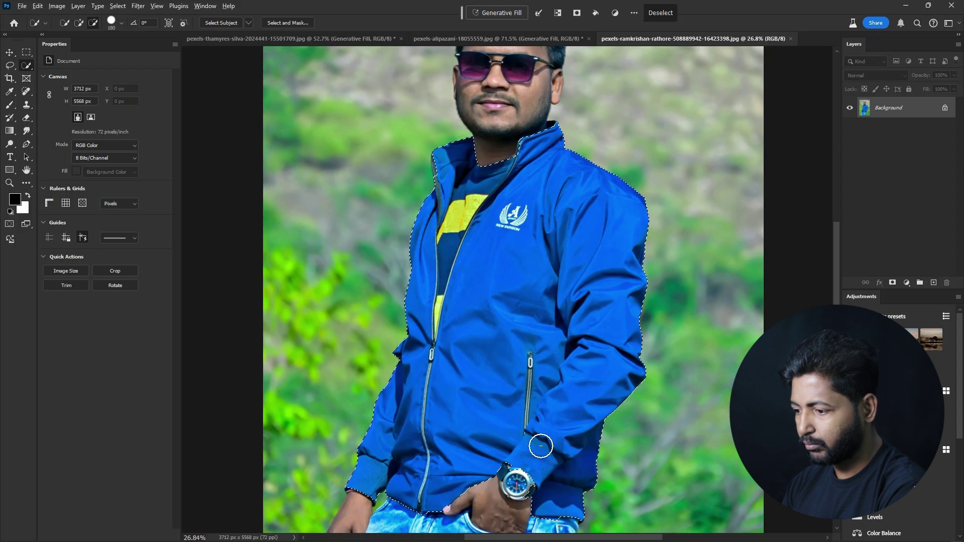
scroll(520, 459, "down", 1)
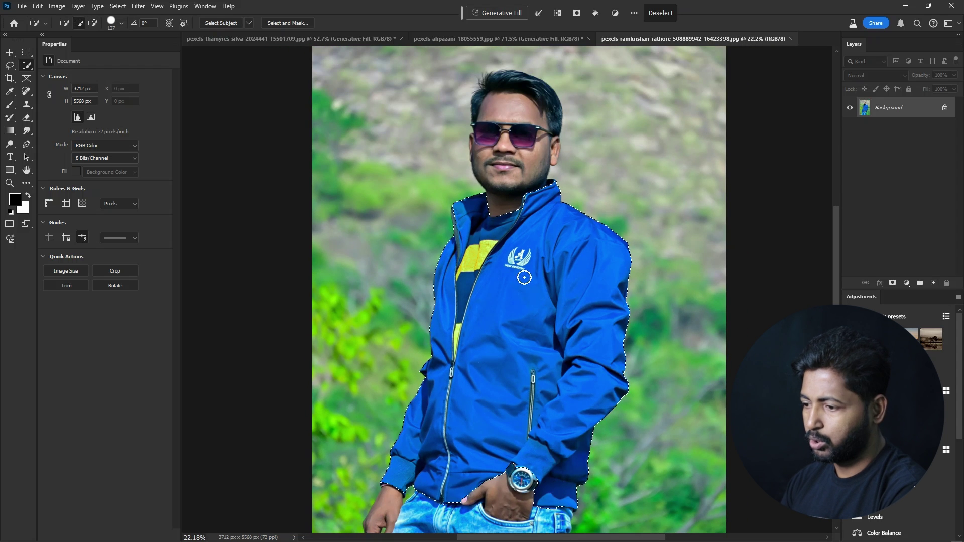
scroll(536, 269, "down", 1)
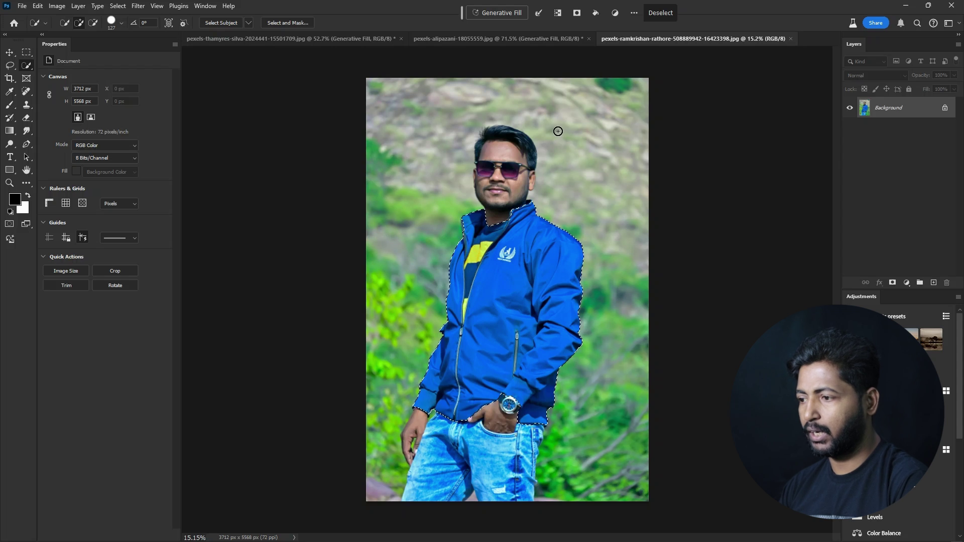
Step: Start Generative Fill on the jacket selection and load images.jpeg, the red varsity jacket, as its reference image
left_click(499, 13)
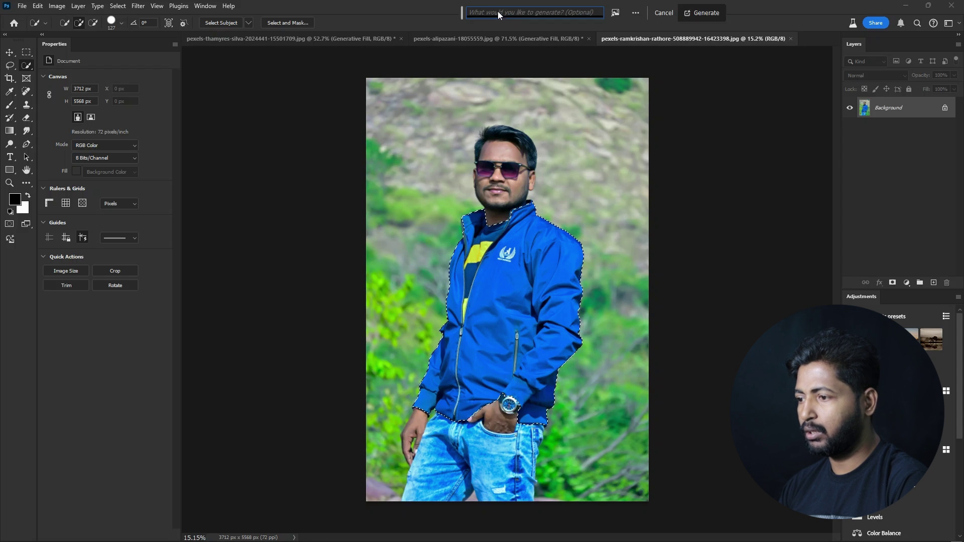
left_click(618, 13)
left_click(635, 44)
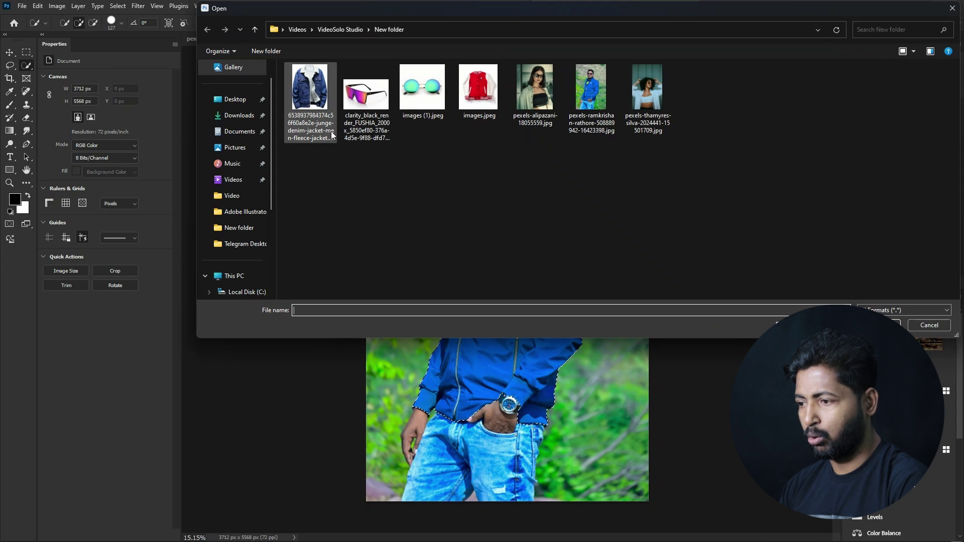
left_click(482, 108)
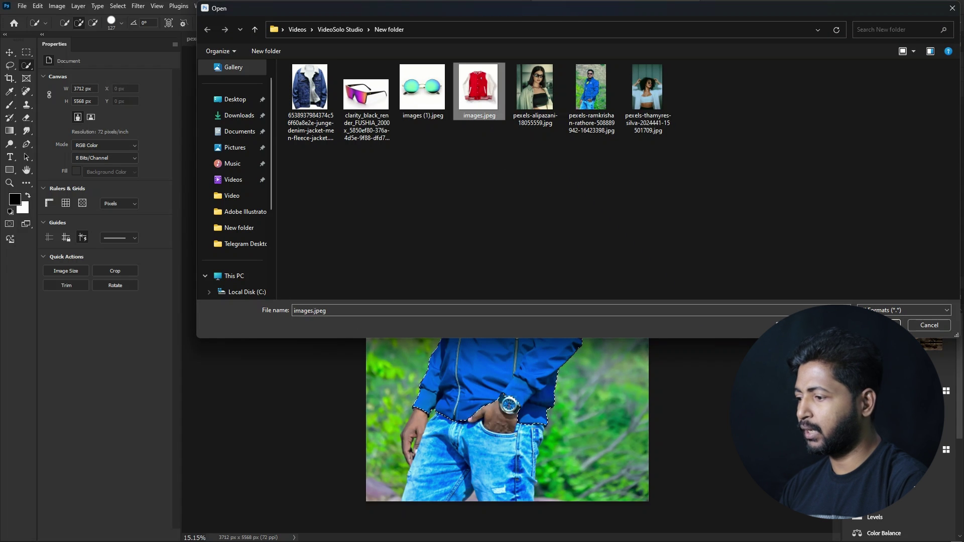
left_click(876, 325)
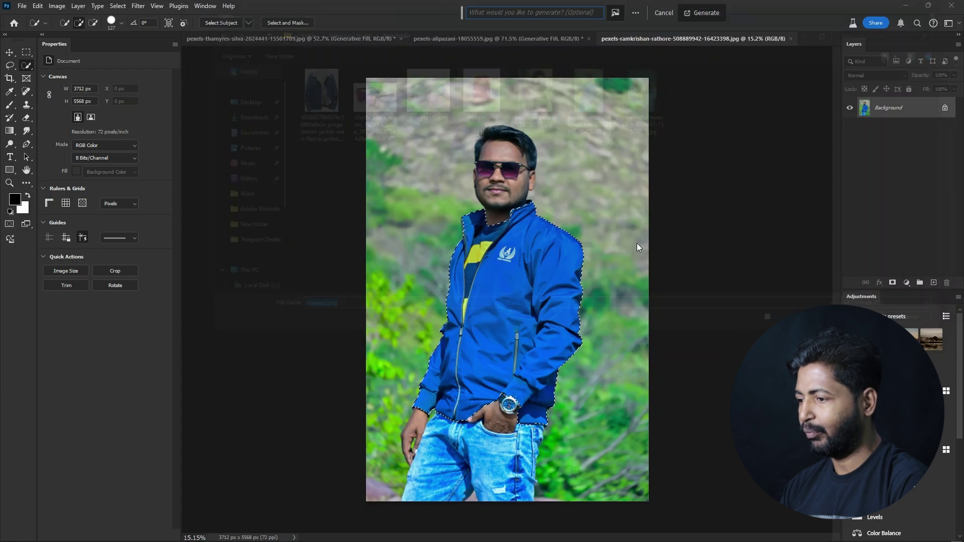
Step: Generate the replacement jacket without a text prompt and step through the variations to the third one
left_click(706, 14)
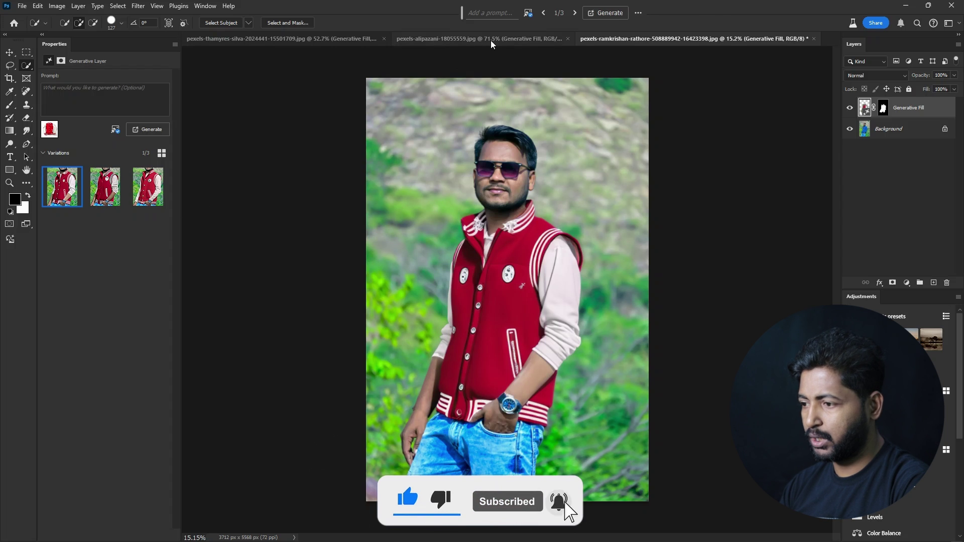
left_click(574, 14)
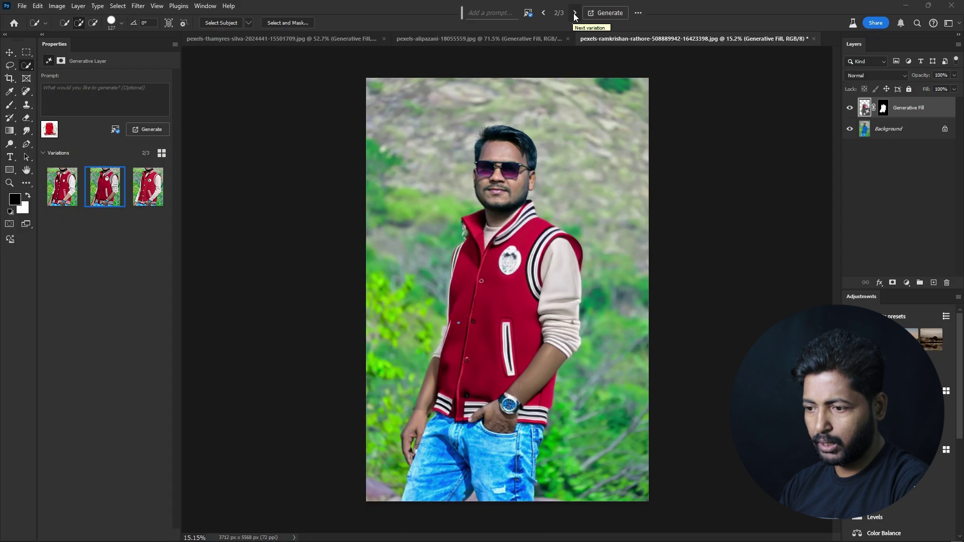
left_click(575, 13)
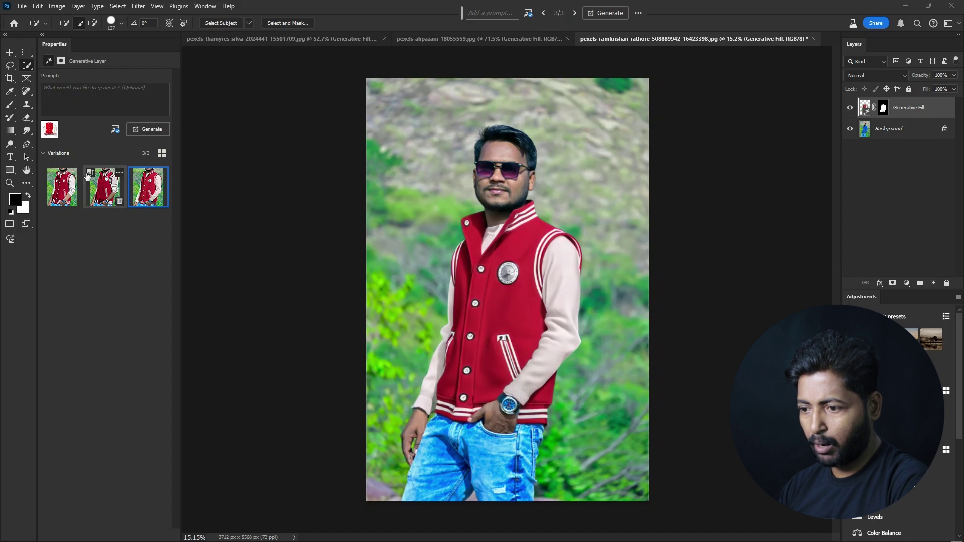
Step: Generate more variations similar to the first jacket variation, and step through the new results to the third one
left_click(59, 194)
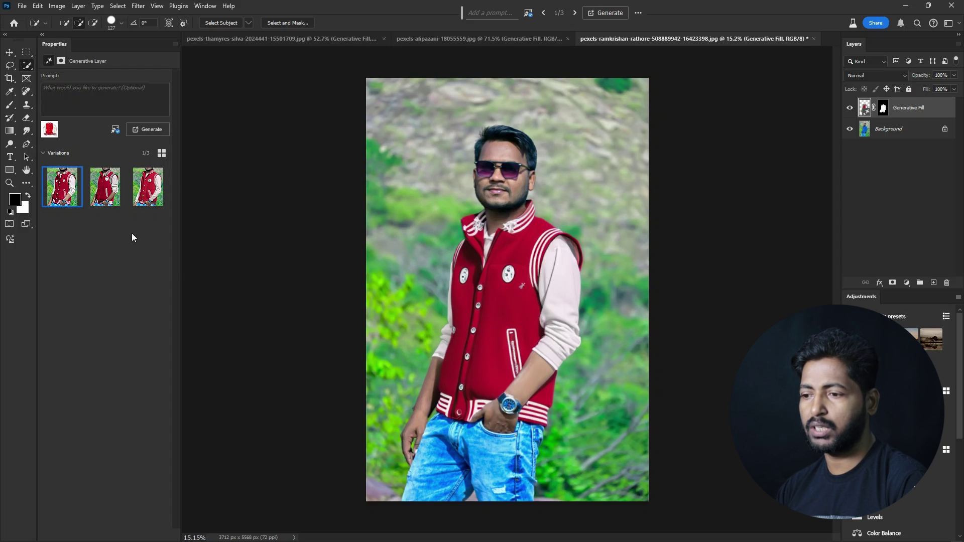
mouse_move(77, 177)
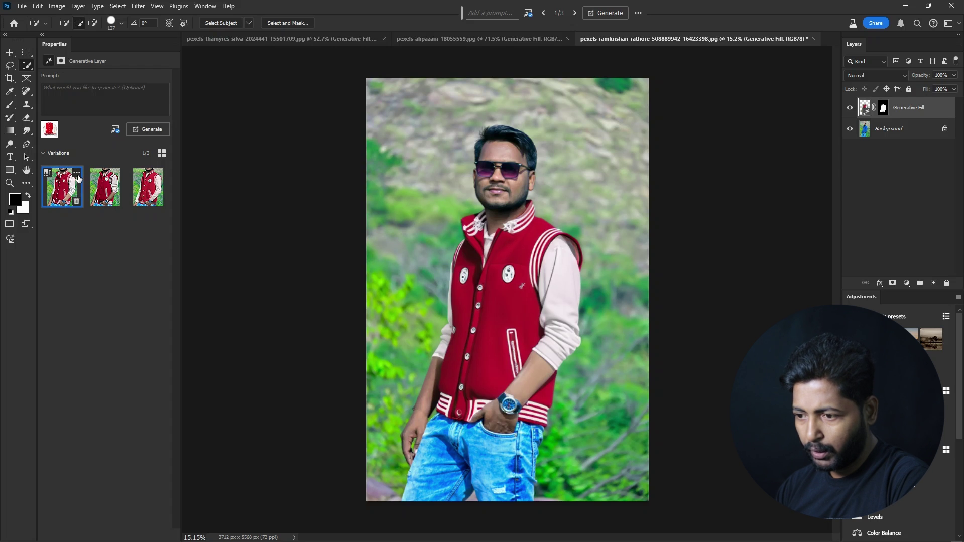
left_click(77, 174)
left_click(112, 182)
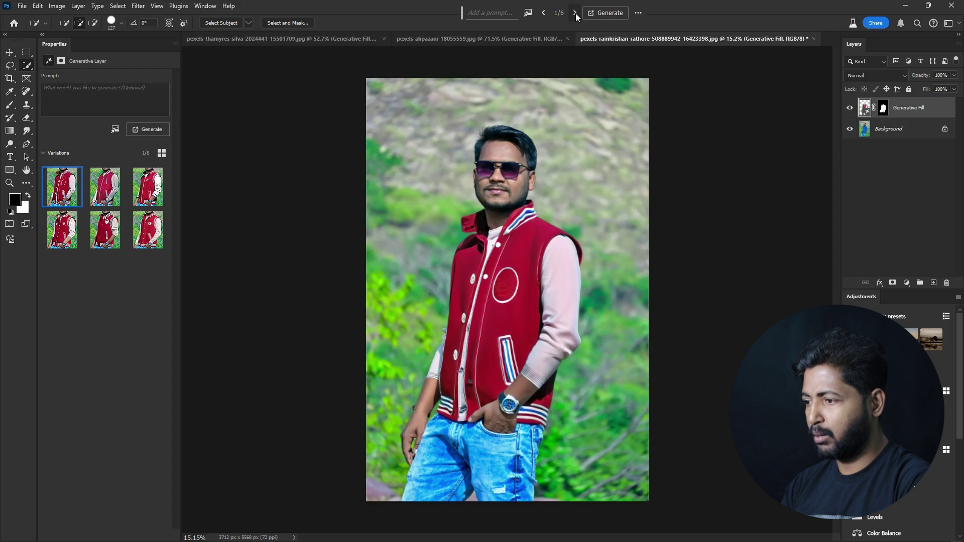
left_click(575, 13)
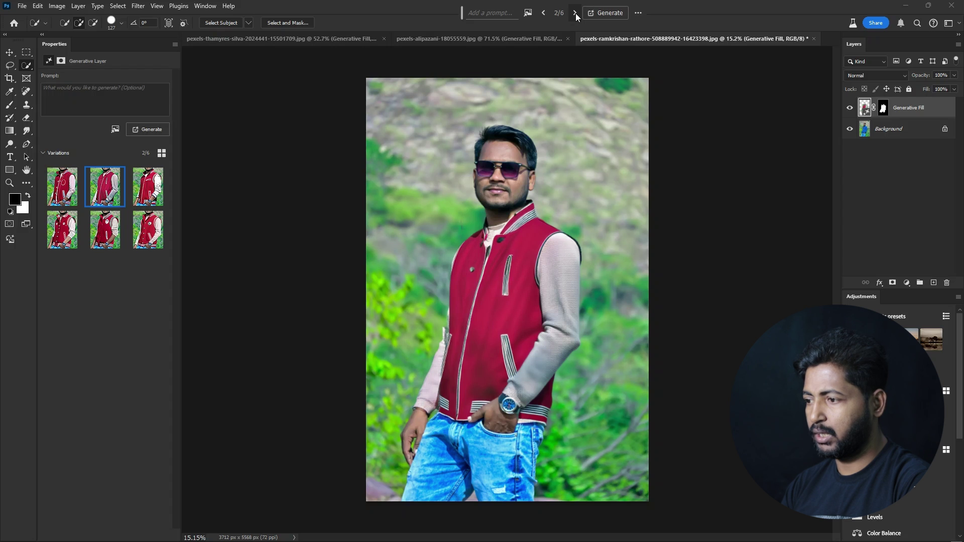
left_click(575, 13)
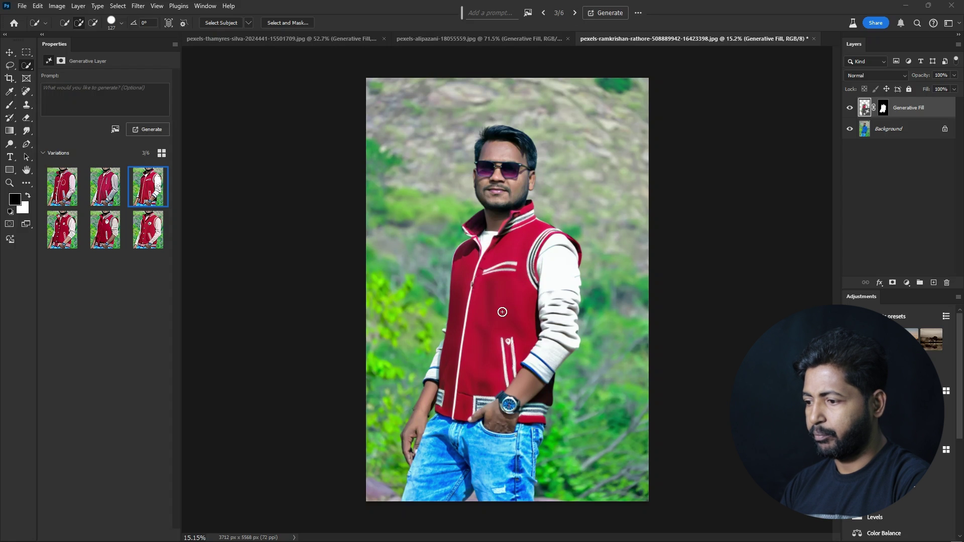
Step: Examine the collar, neckline, chest stripes and shoulder trim of the third jacket variation up close
scroll(498, 271, "up", 5)
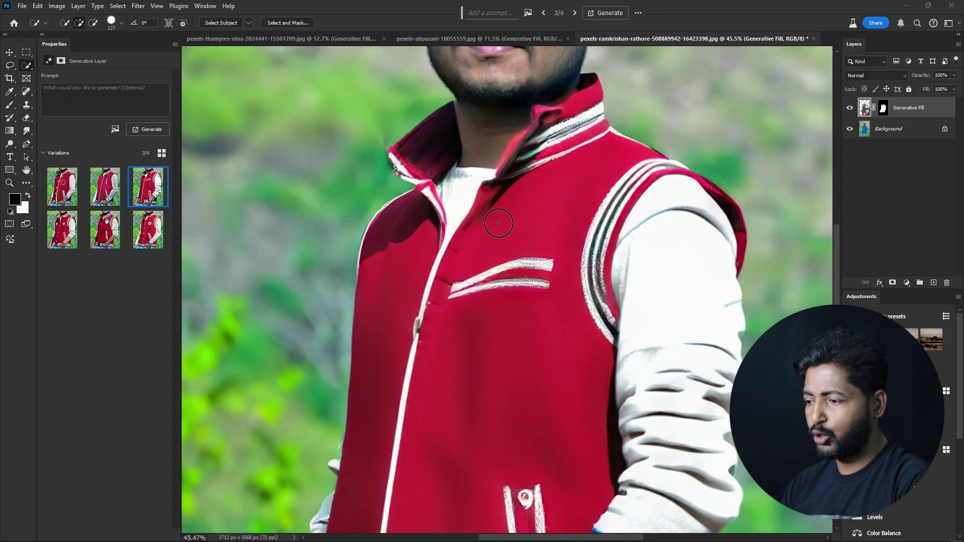
scroll(502, 231, "down", 2)
scroll(538, 224, "up", 4)
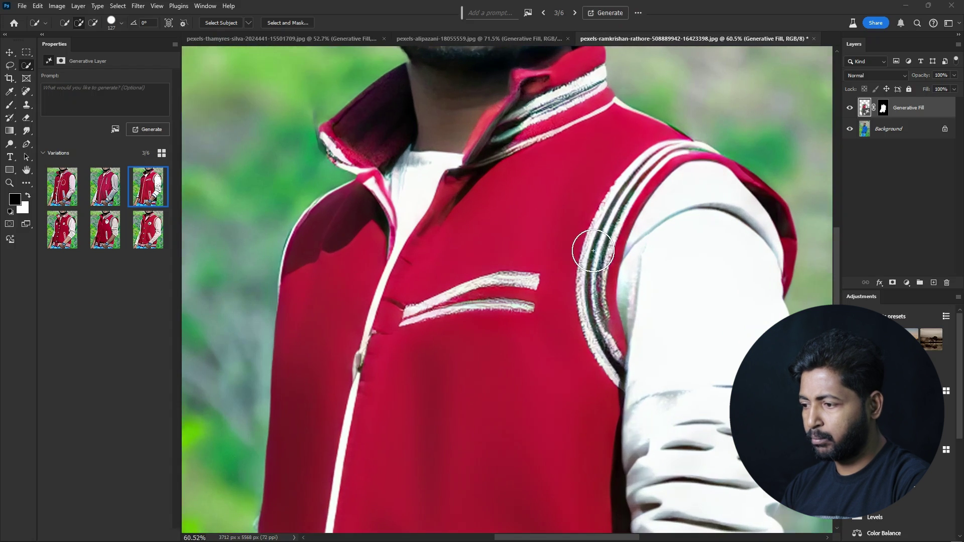
scroll(590, 250, "up", 2)
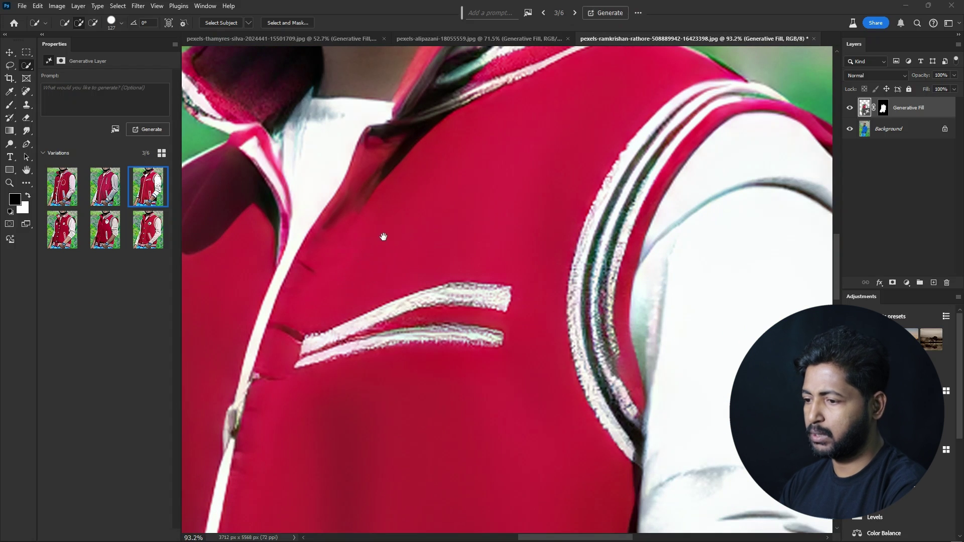
left_click_drag(383, 236, 443, 377)
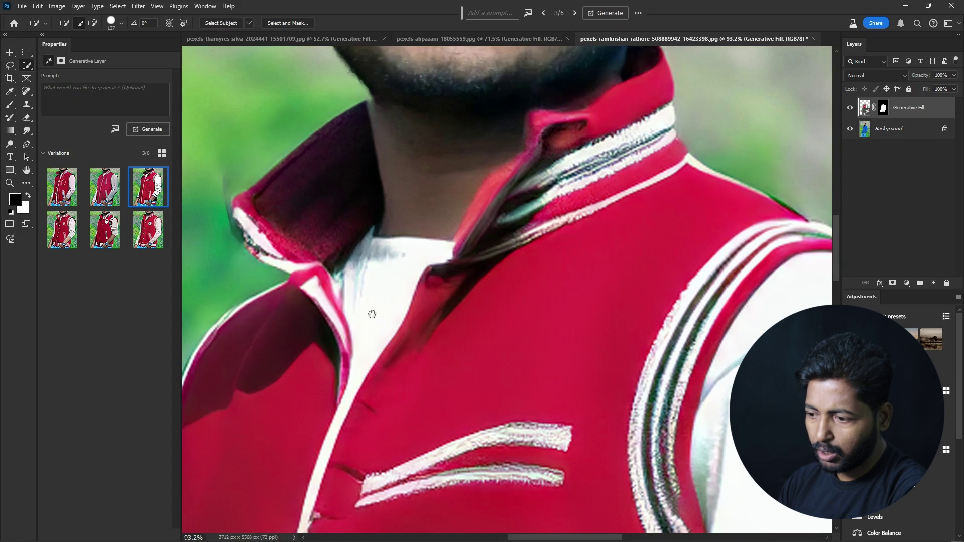
scroll(372, 313, "down", 6)
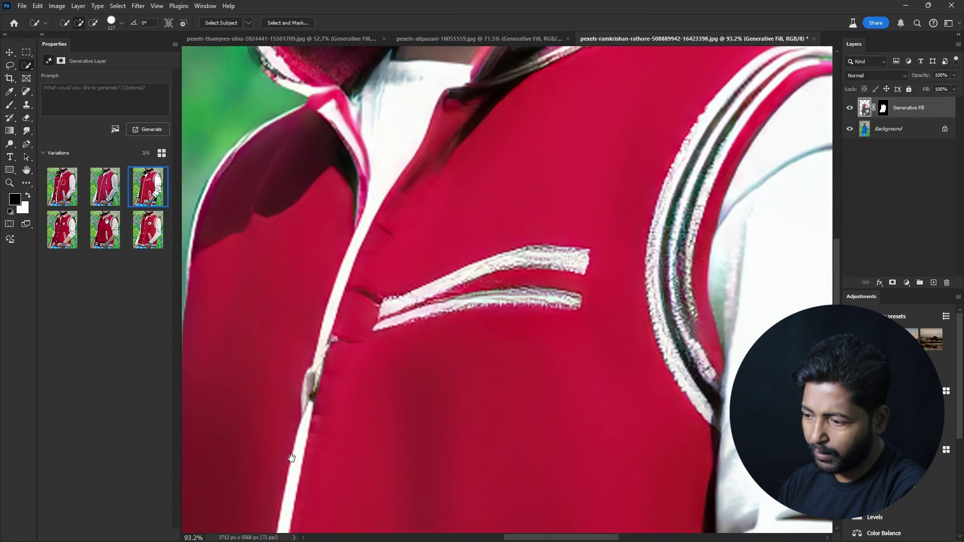
scroll(482, 396, "up", 8)
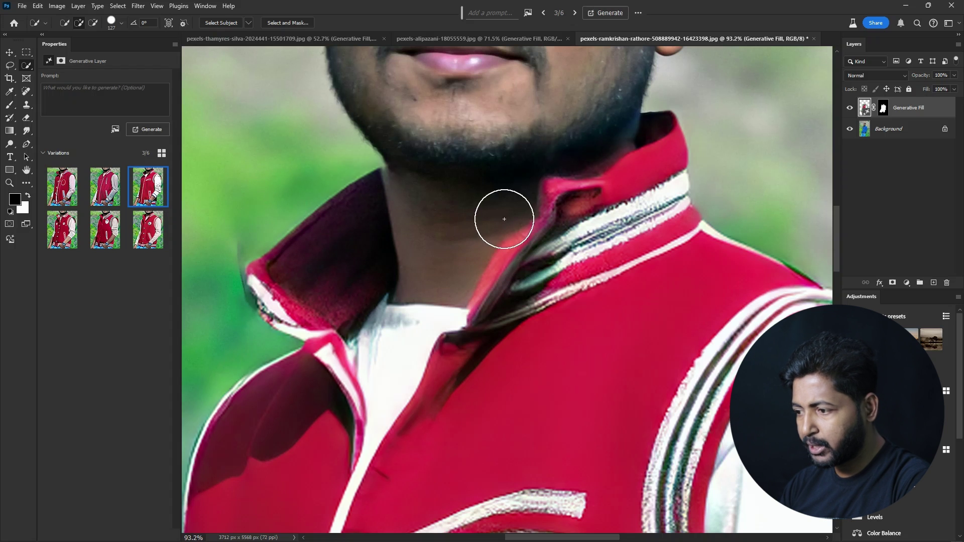
Step: Enhance the detail of the third jacket variation and check the result on the whole figure
scroll(478, 217, "down", 3)
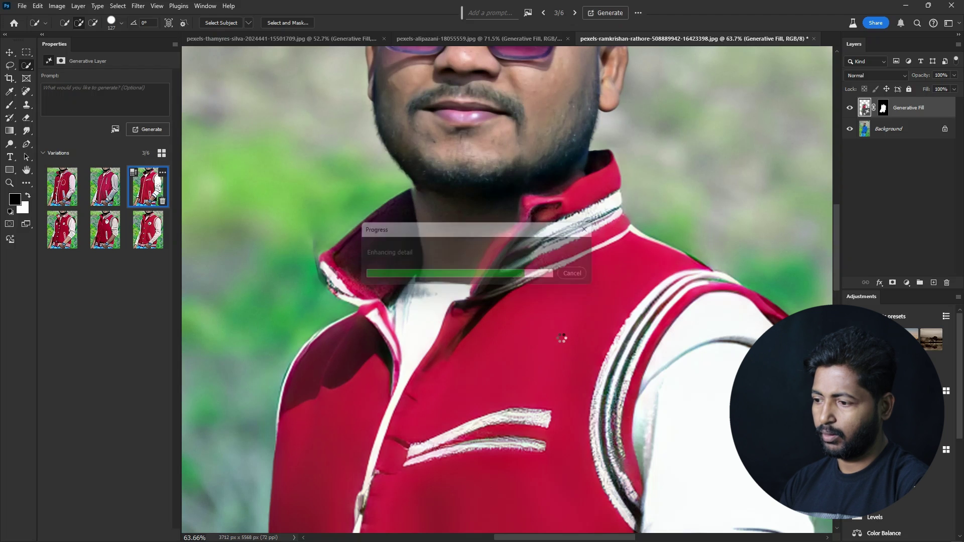
scroll(564, 314, "down", 3)
scroll(564, 314, "down", 2)
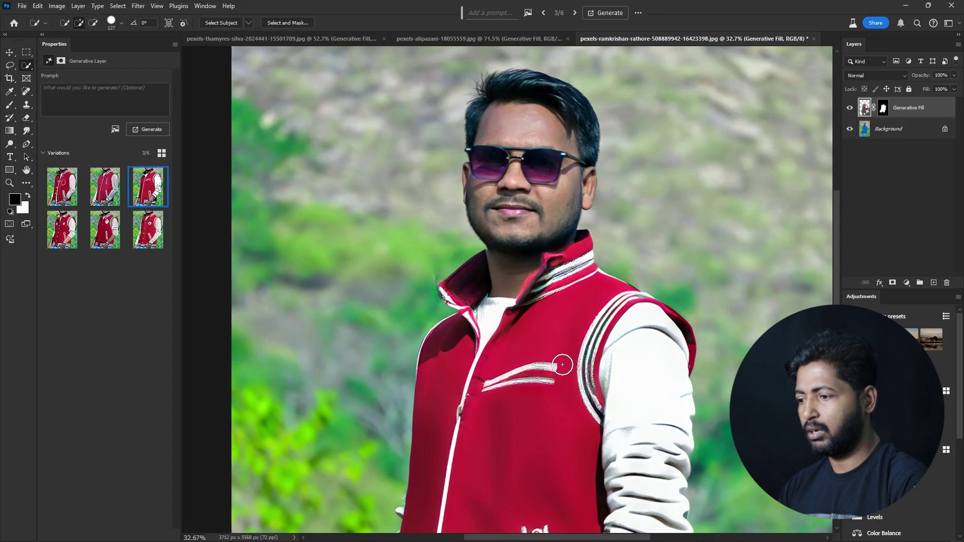
scroll(560, 361, "down", 2)
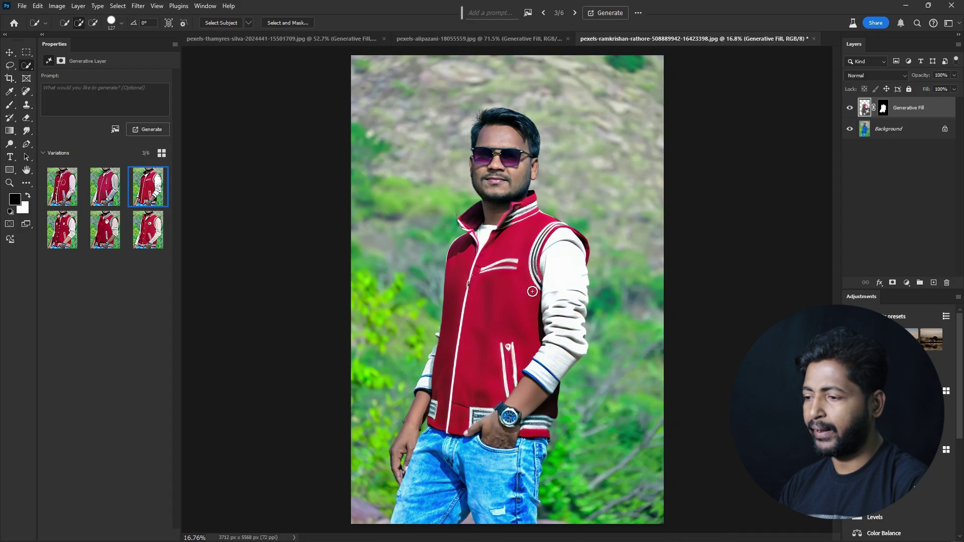
scroll(562, 231, "down", 2)
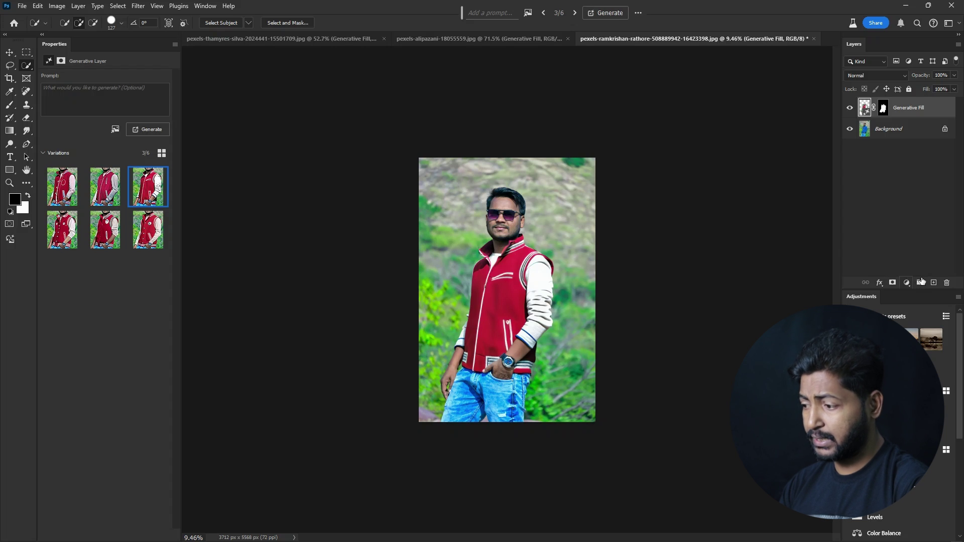
Step: Draw a white rectangle about 4089 × 740 px across the man's torso at 20% opacity and lock its layer
left_click(934, 283)
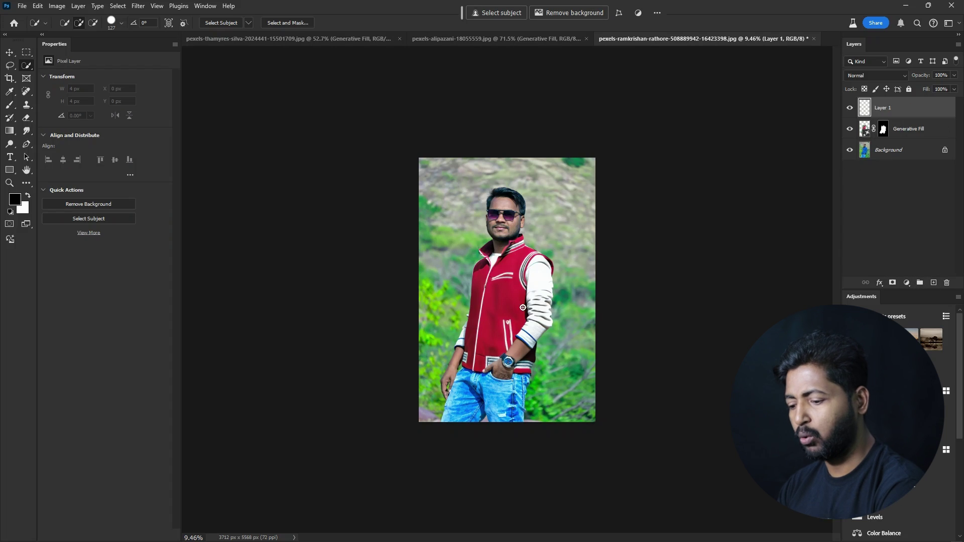
key("t")
scroll(442, 294, "up", 6)
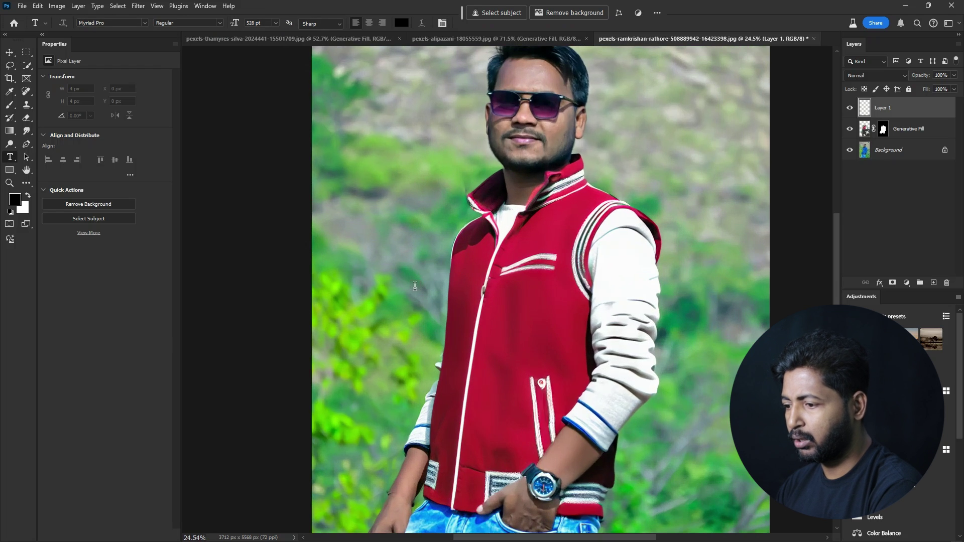
scroll(437, 294, "down", 4)
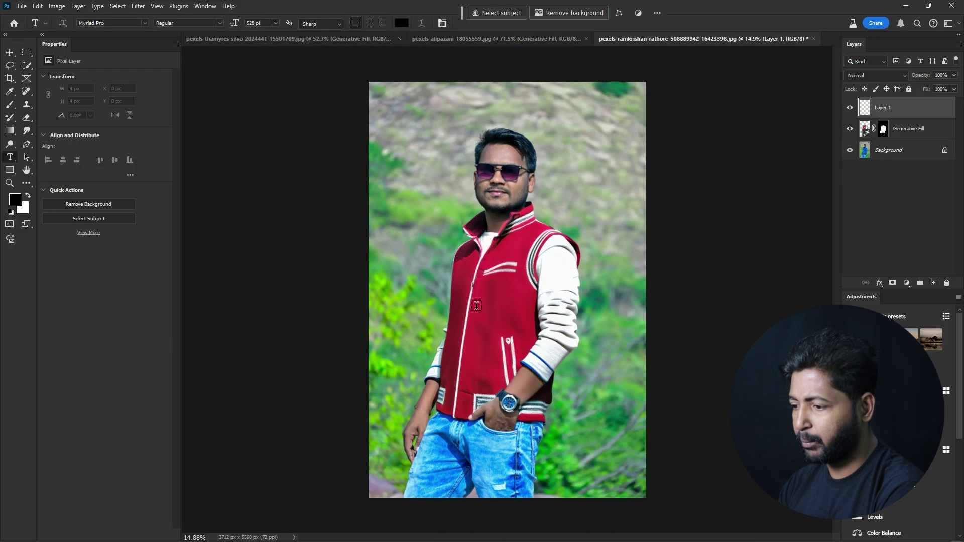
left_click(10, 170)
mouse_move(361, 286)
left_mouse_down()
mouse_move(721, 338)
mouse_move(667, 341)
left_mouse_up()
key("ctrl+BackSpace")
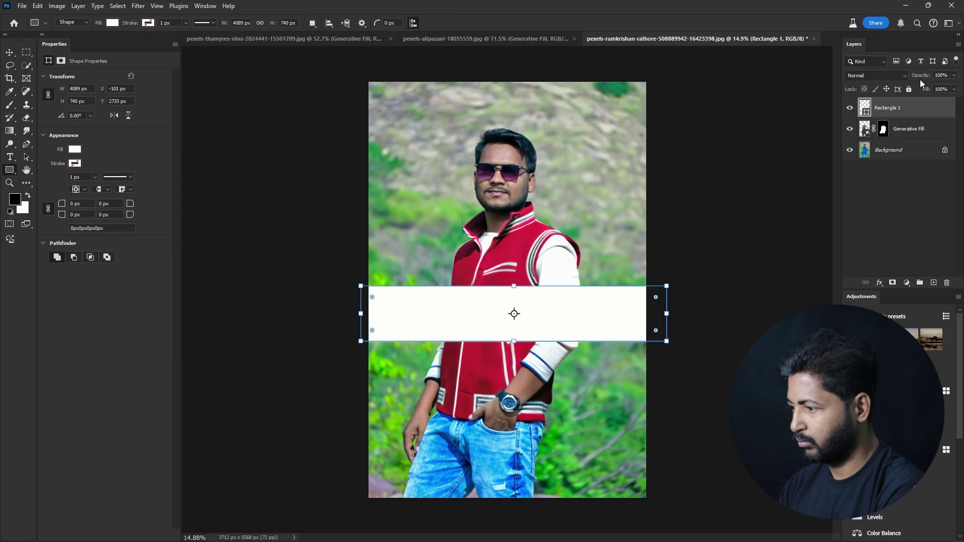
key("2")
Step: Add the centred title "Red Jacket Collection" on two lines in 336 pt Myriad Pro and place it in the middle of the translucent band
key("t")
left_click(415, 311)
type("Red")
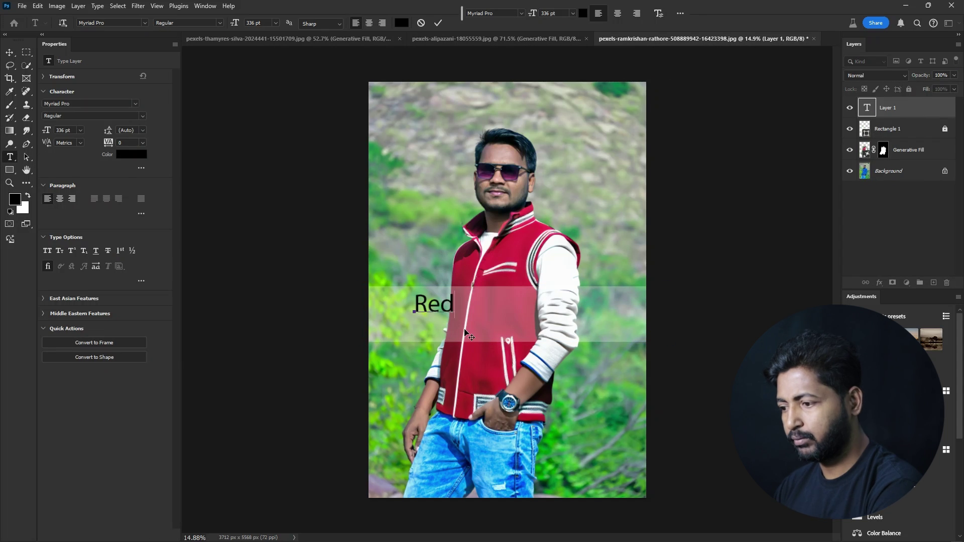
type(" Jacket Collection")
key("ctrl+Left")
key("Return")
key("ctrl+a")
key("ctrl+shift+c")
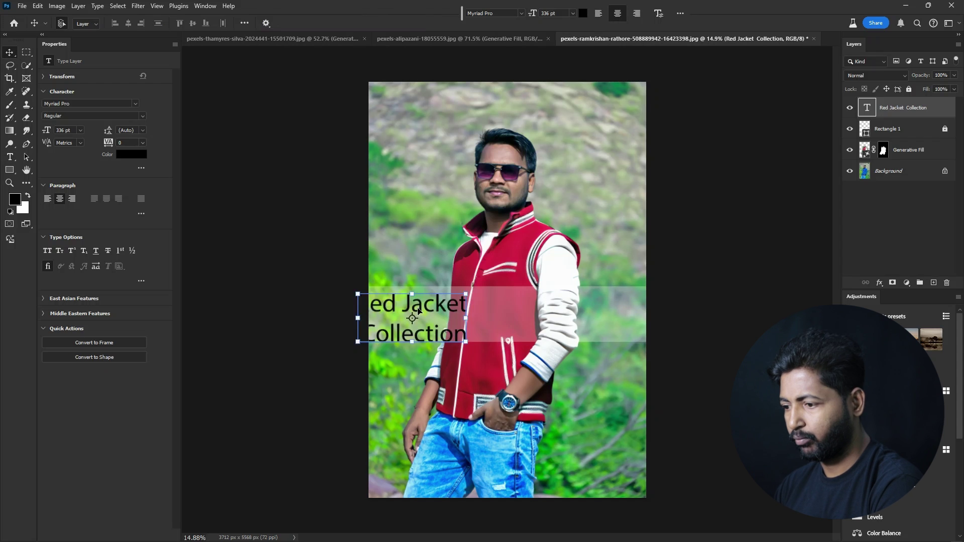
left_click_drag(359, 301, 440, 301)
Step: Set the title text's colour to bright red
left_click(401, 22)
left_click(629, 137)
left_click(548, 236)
left_click(858, 214)
Step: Add a white Stroke effect to the red title text
left_click(882, 283)
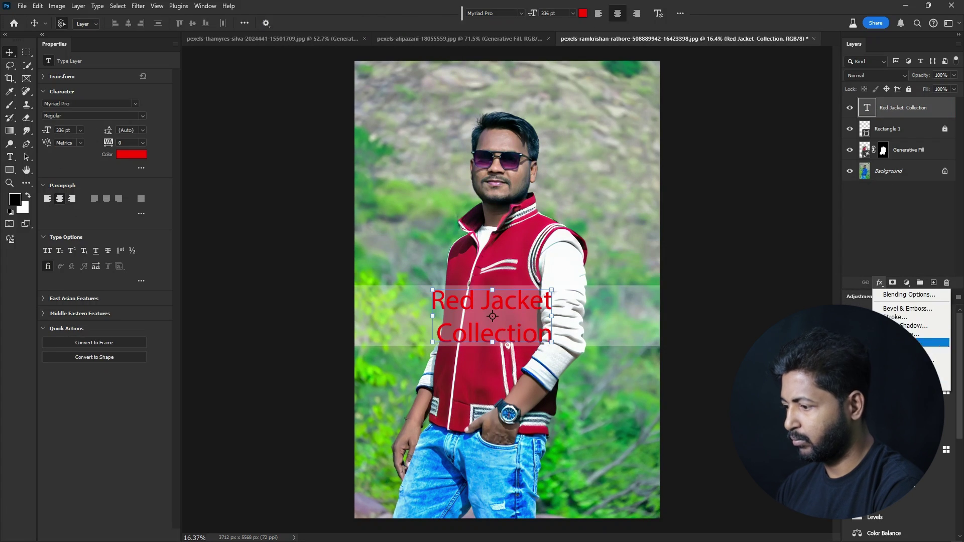
left_click(864, 263)
left_click(743, 397)
left_click(857, 214)
left_click(944, 300)
scroll(693, 201, "up", 2)
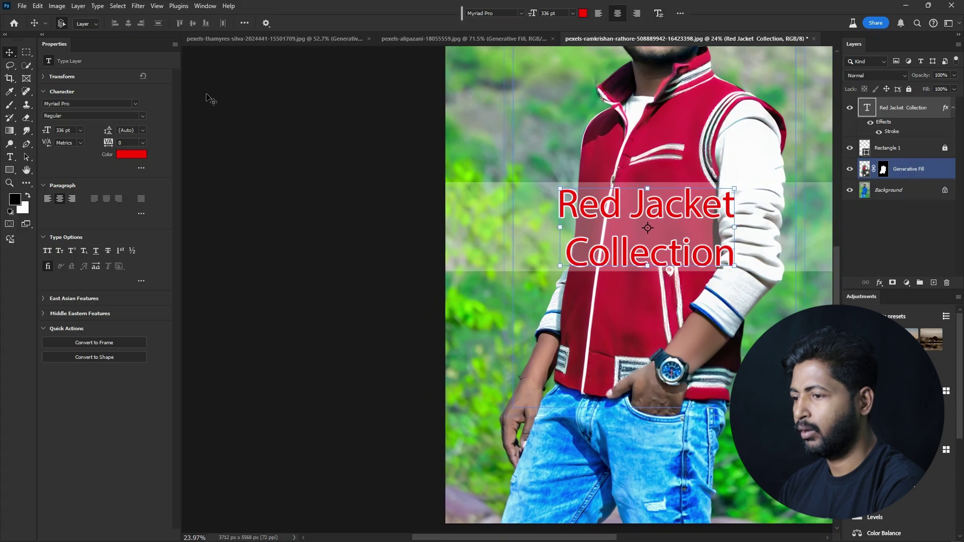
Step: Select all of the title text and preview installed fonts on it, including Kruti Dev 060, Mongolian Baiti and AMS Aaditya
double_click(868, 107)
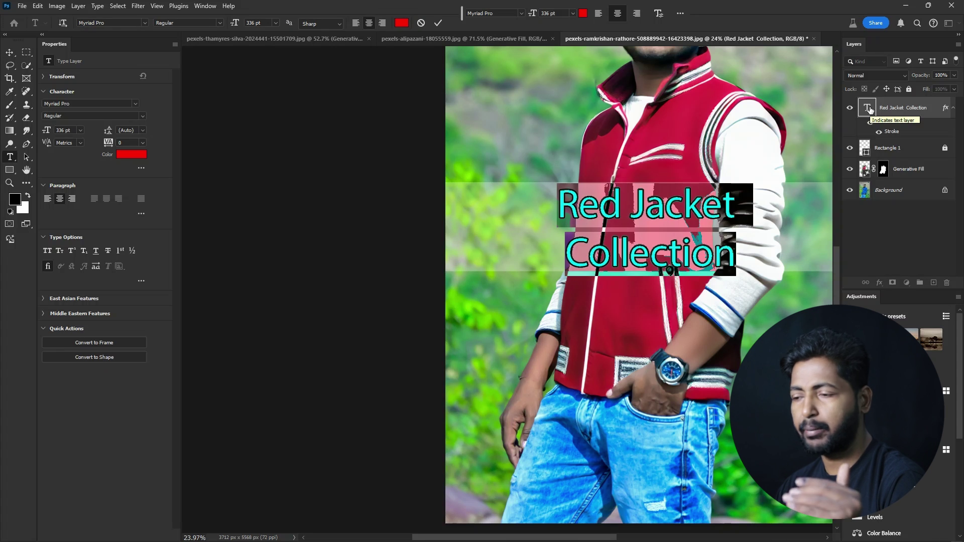
left_click(145, 23)
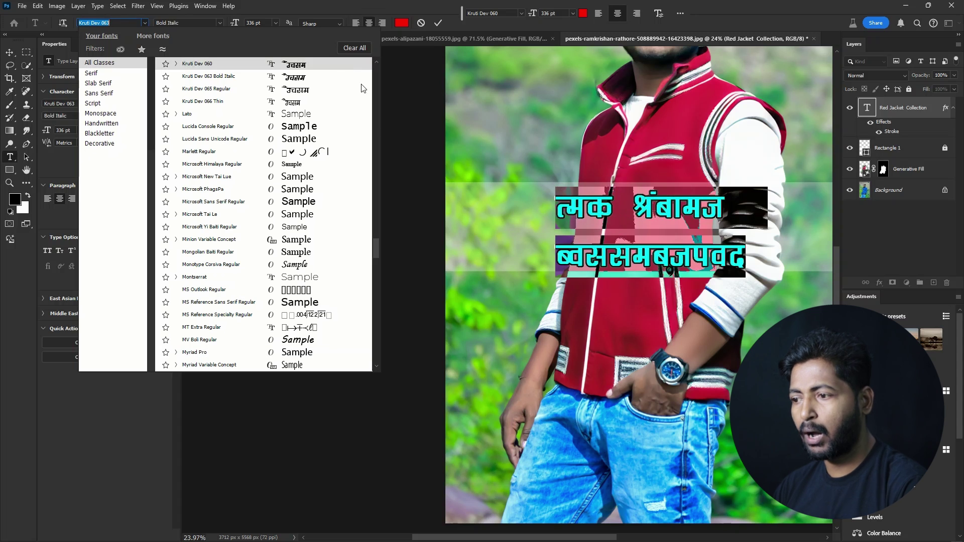
key("Up")
key("Up")
key("Up")
key("Up")
key("Down")
key("Down")
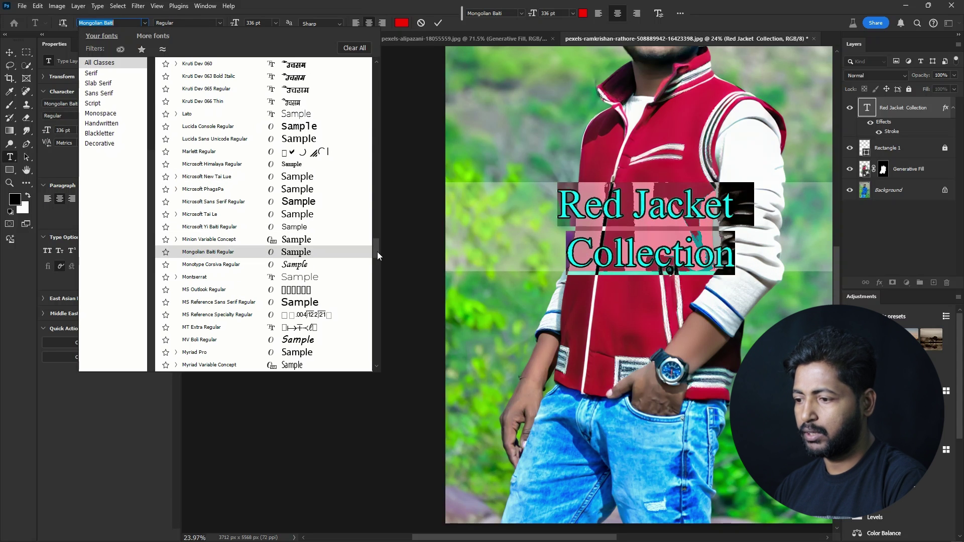
left_click_drag(376, 251, 386, 59)
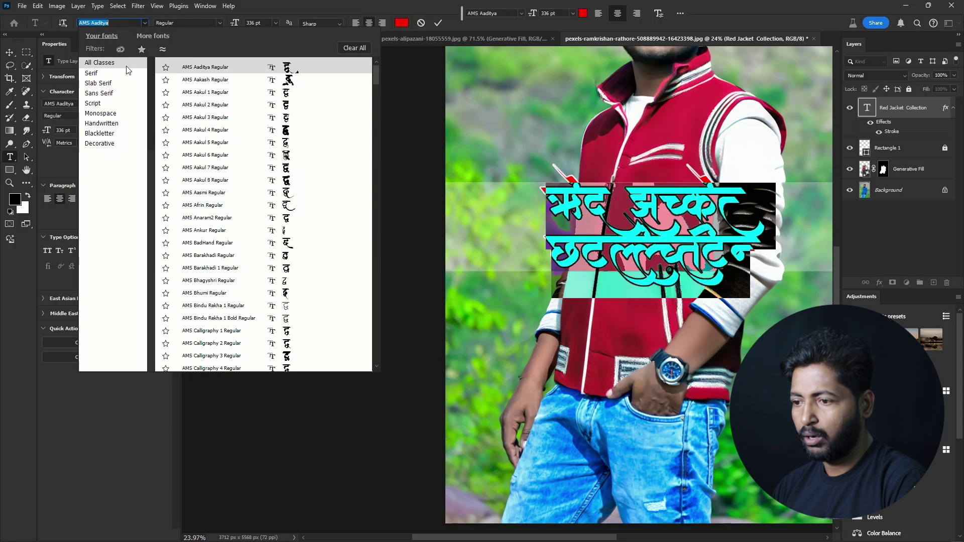
Step: Filter the installed fonts by each class from Serif through Decorative and compare the fonts offered for the title
left_click(91, 74)
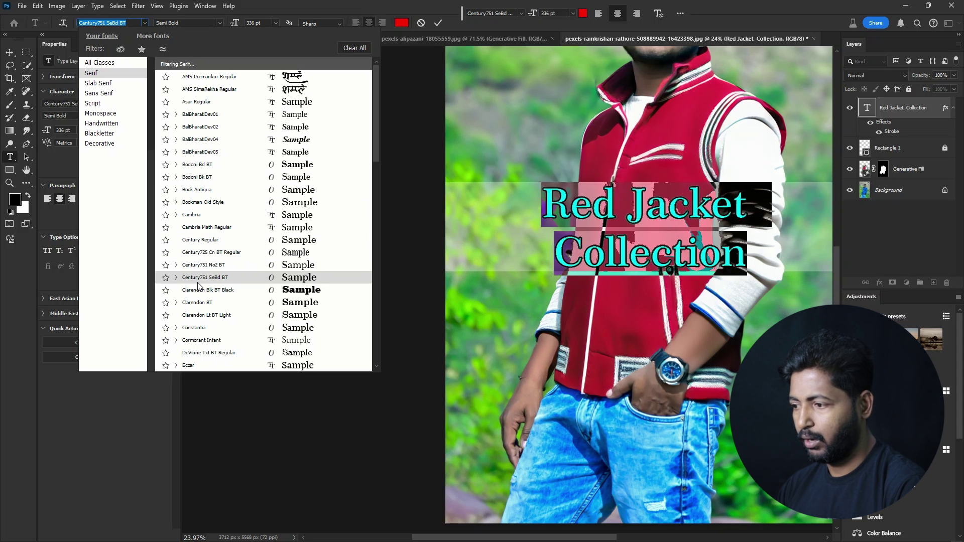
left_click(105, 84)
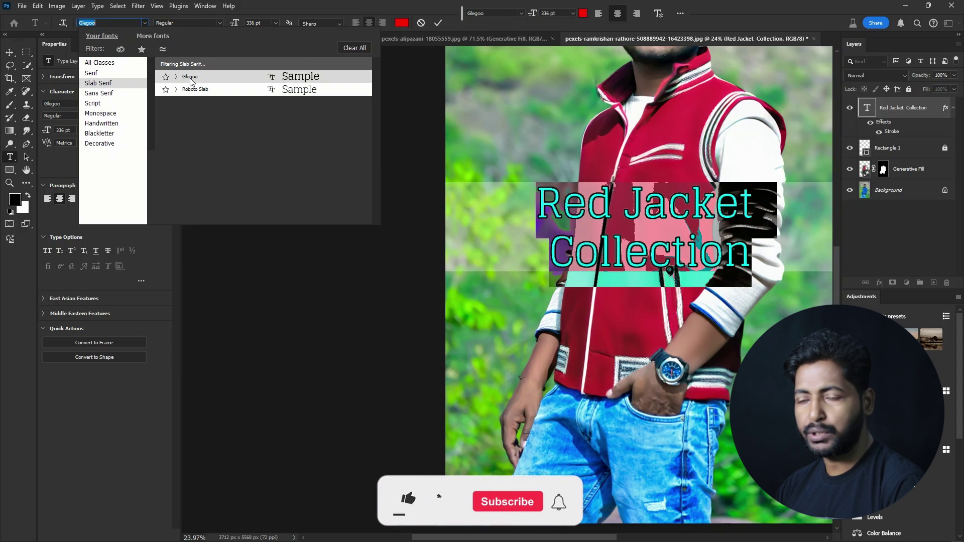
left_click(105, 93)
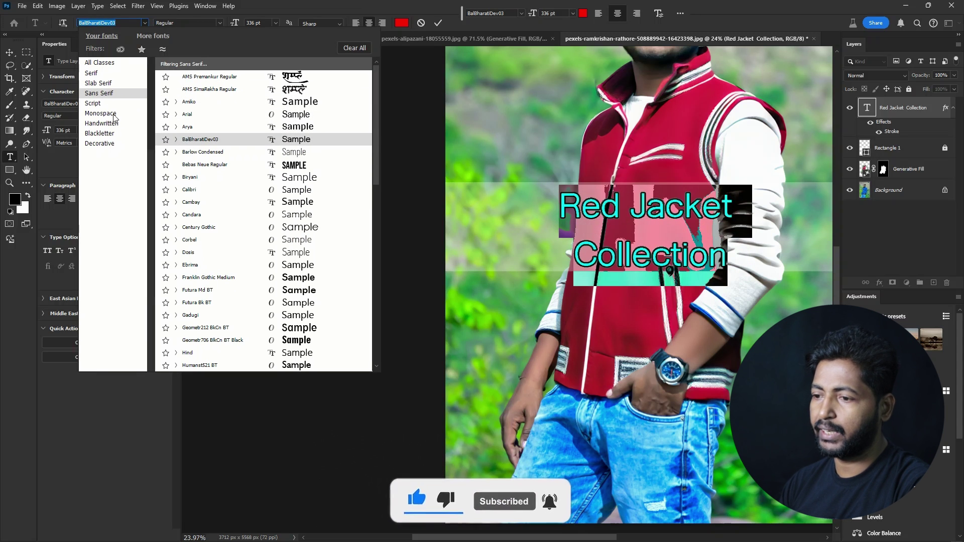
left_click(99, 103)
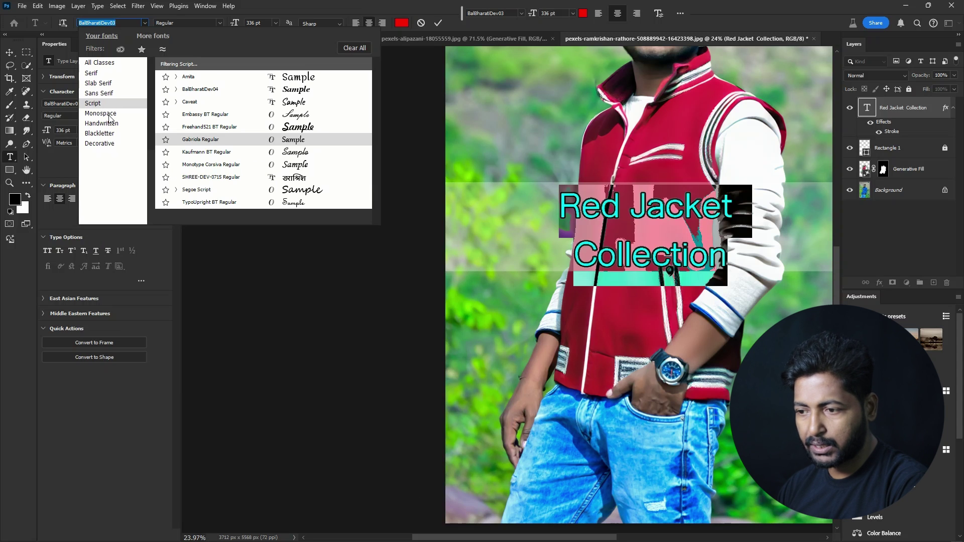
left_click(109, 114)
left_click(113, 125)
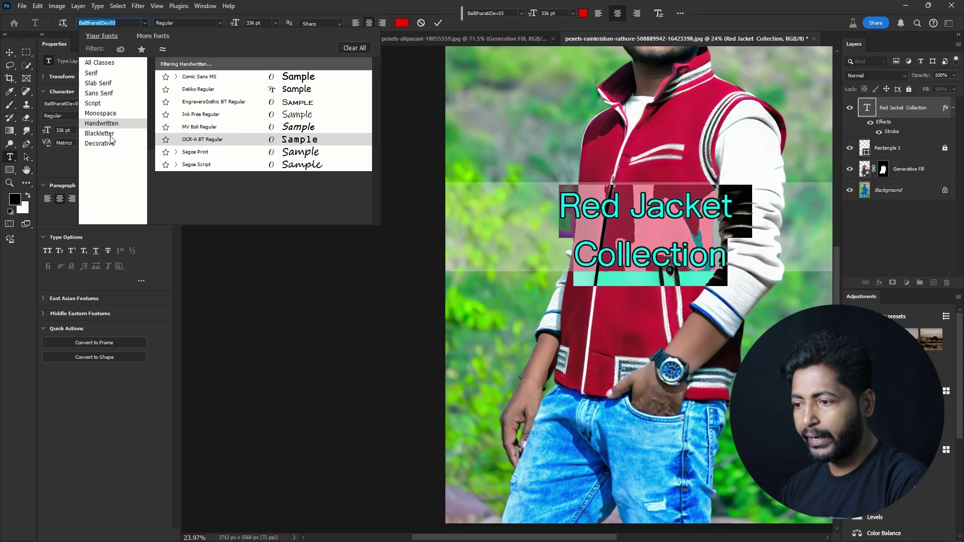
left_click(107, 135)
left_click(106, 144)
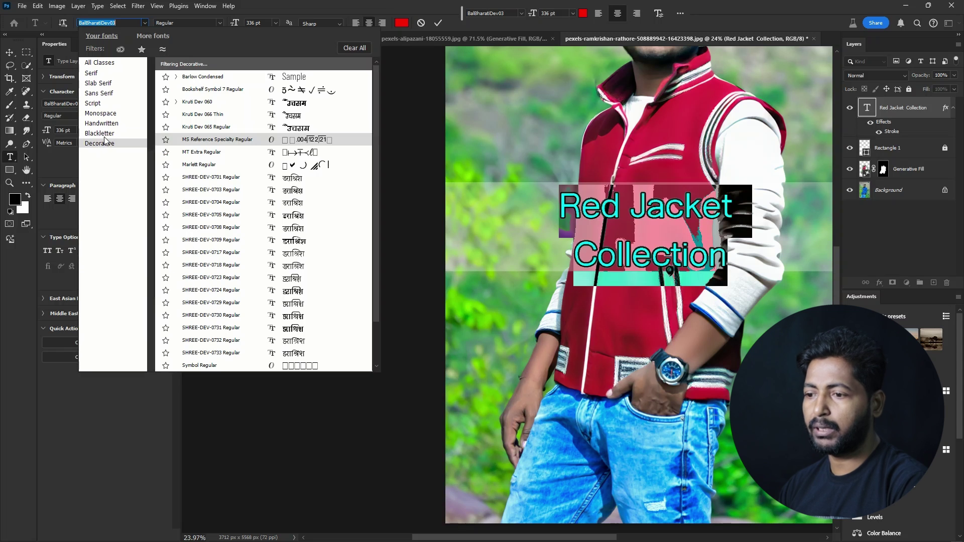
Step: Preview the Serif fonts again, including Bookman Old Style, and browse the additional Sans Serif fonts under More fonts
left_click(96, 77)
left_click(97, 84)
left_click(97, 78)
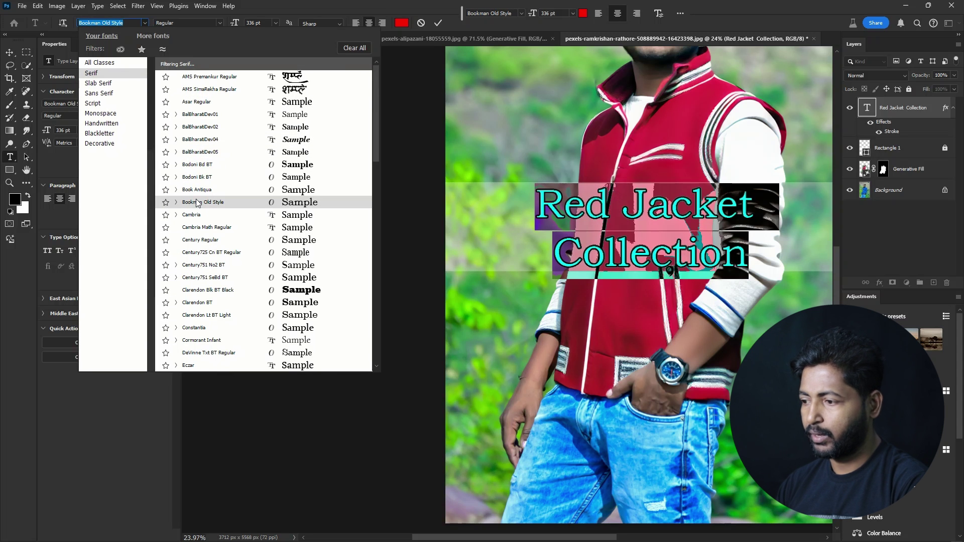
left_click(152, 36)
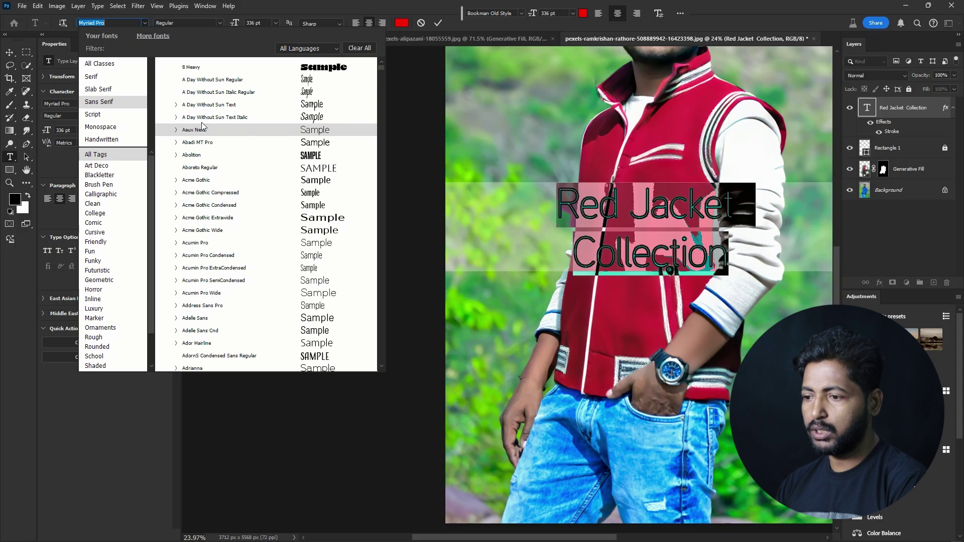
Step: Apply the Aboreto Regular font to the title text, finish editing it and fit the whole image in view
left_click(201, 167)
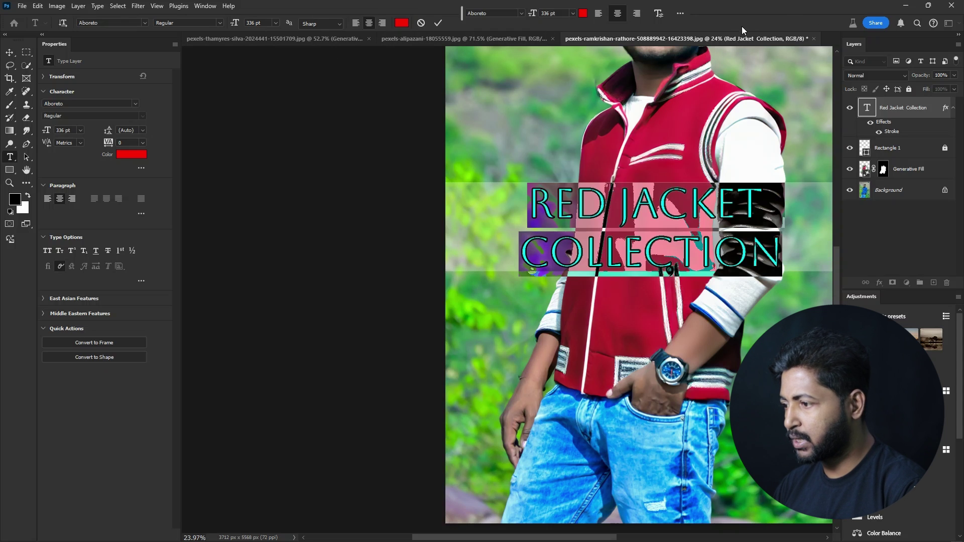
left_click(895, 251)
key("v")
key("ctrl+0")
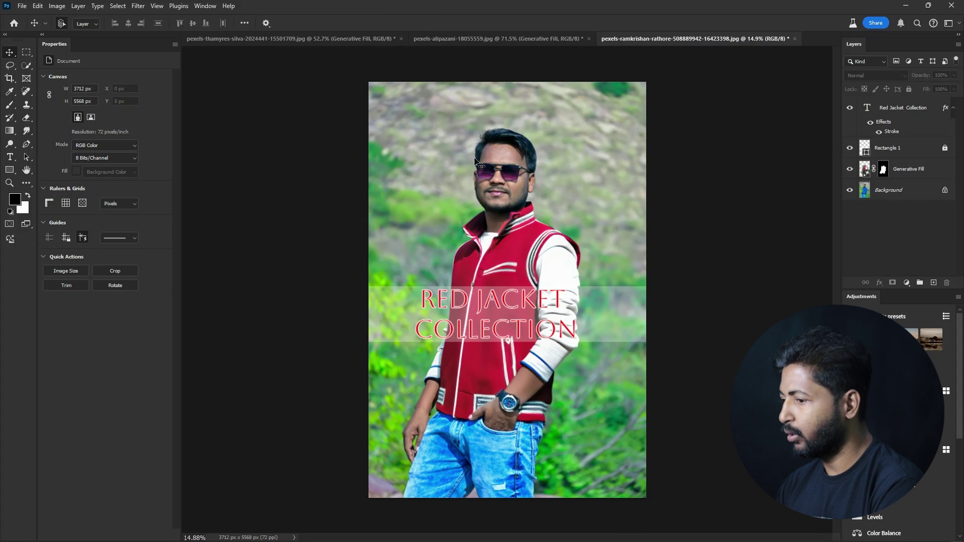
Step: Group the Red Jacket Collection text layer with Rectangle 1 and hide the group
left_click(914, 116)
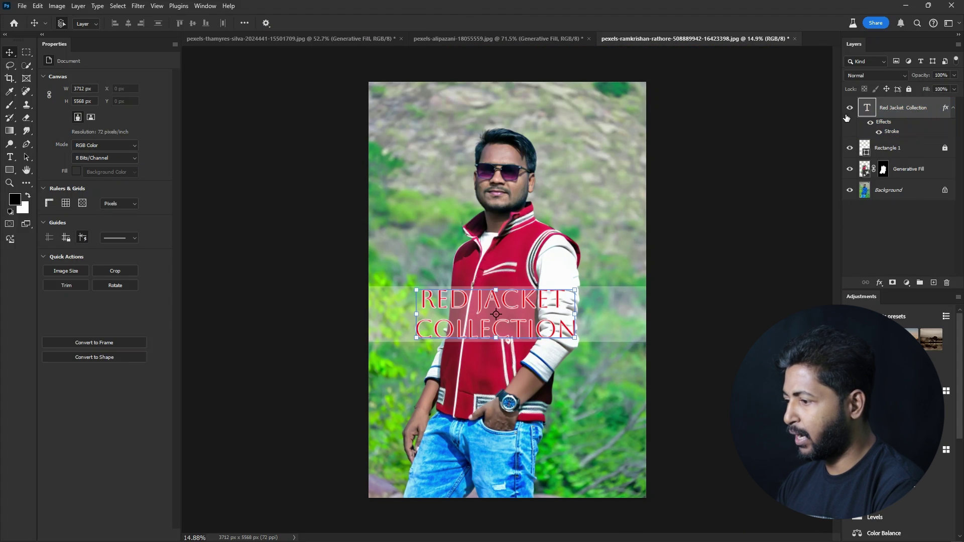
left_click(917, 148, "shift")
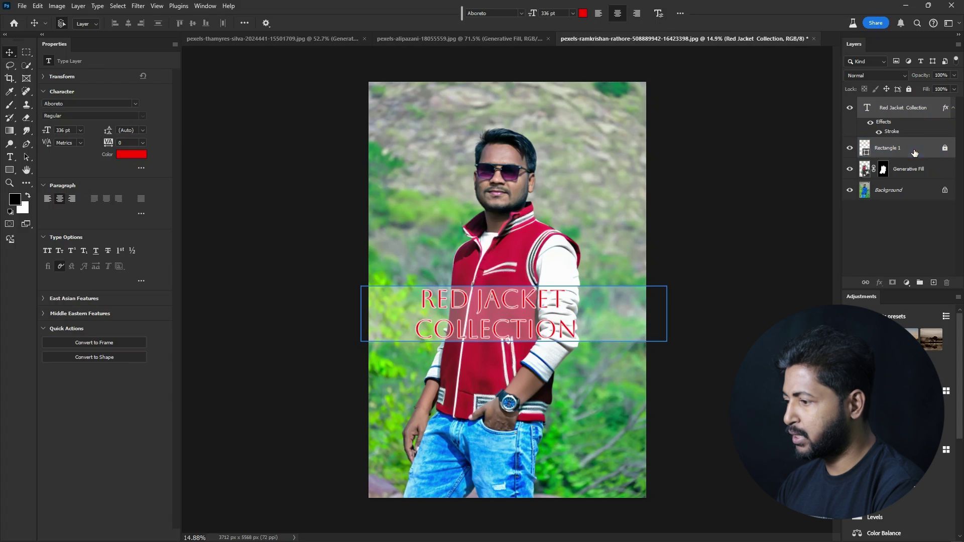
left_click(922, 285)
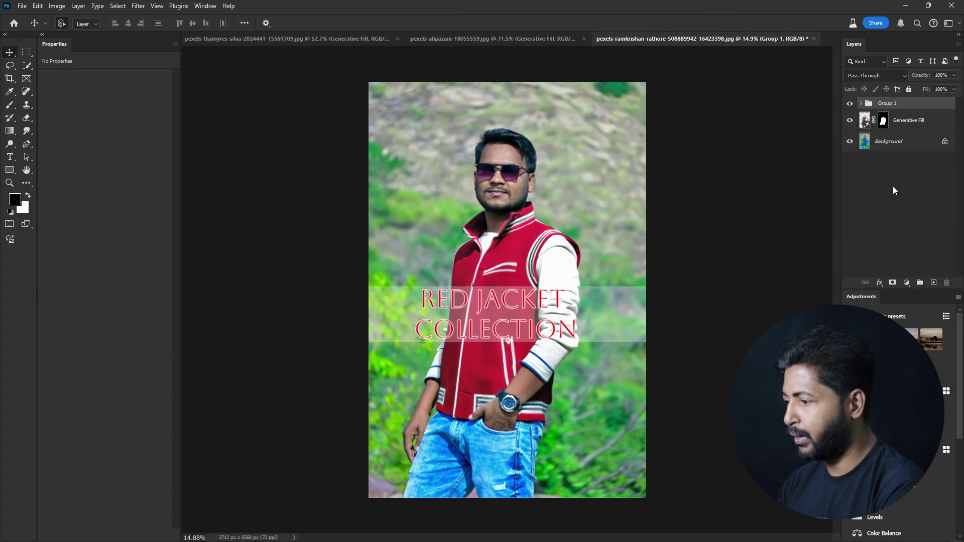
left_click(850, 104)
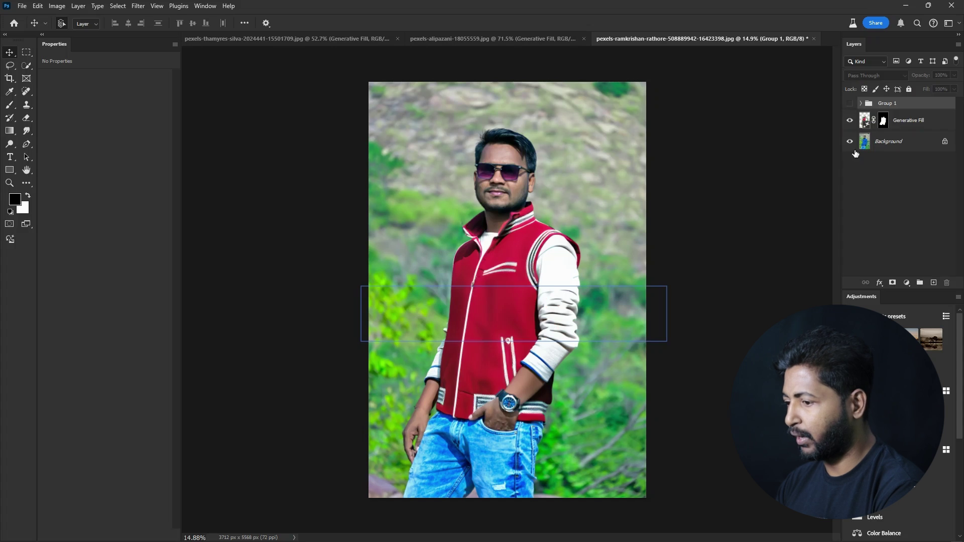
Step: Merge the visible Generative Fill and Background content into a new layer below the hidden group, with both source layers hidden
left_click(540, 269)
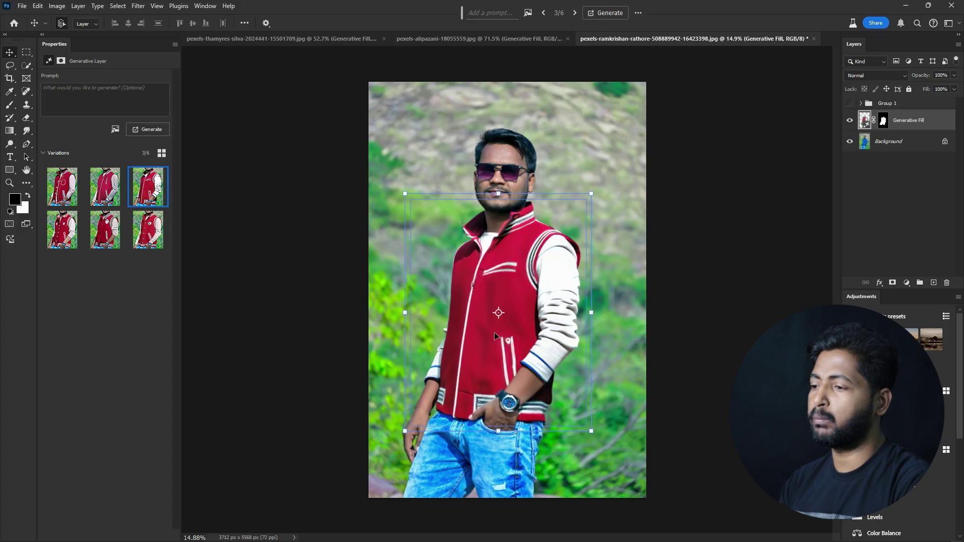
left_click(880, 227)
left_click(919, 125)
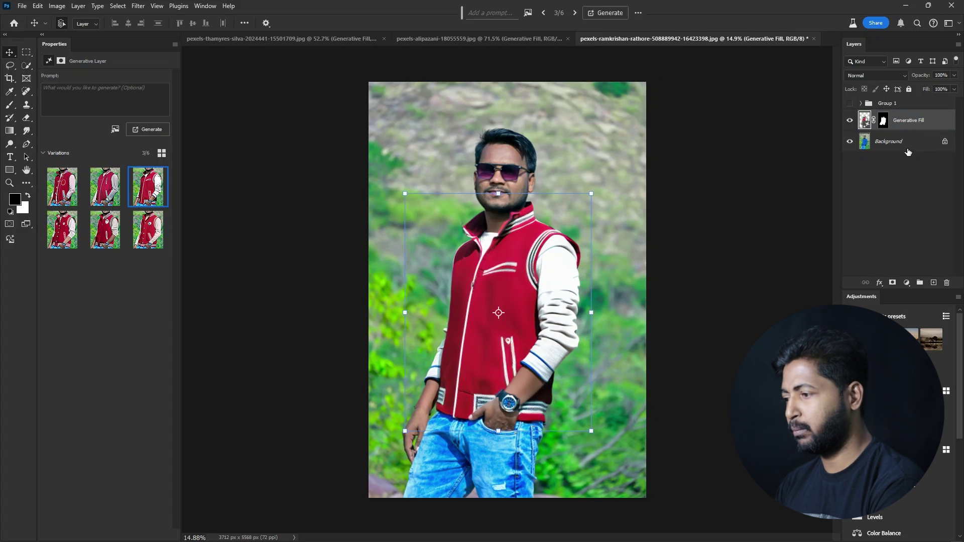
left_click(905, 147)
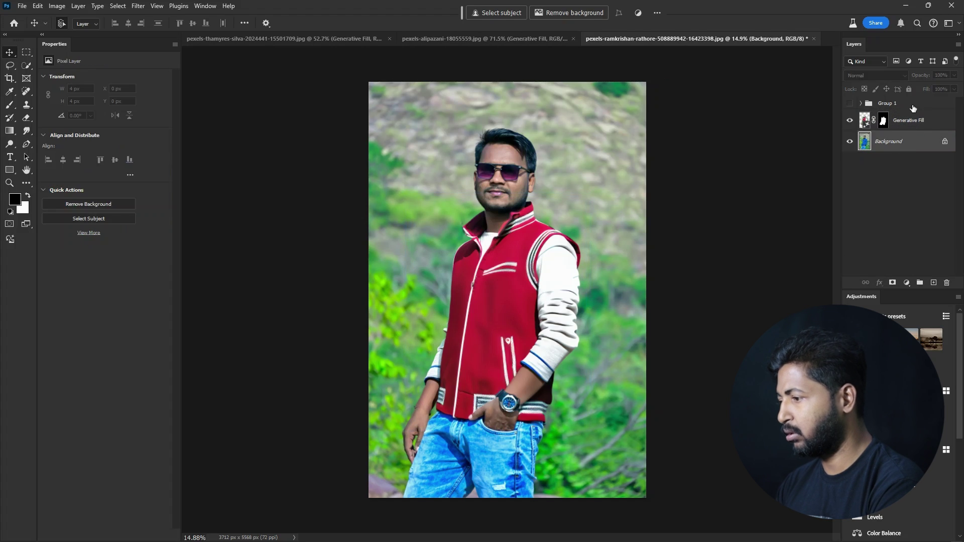
left_click(894, 175)
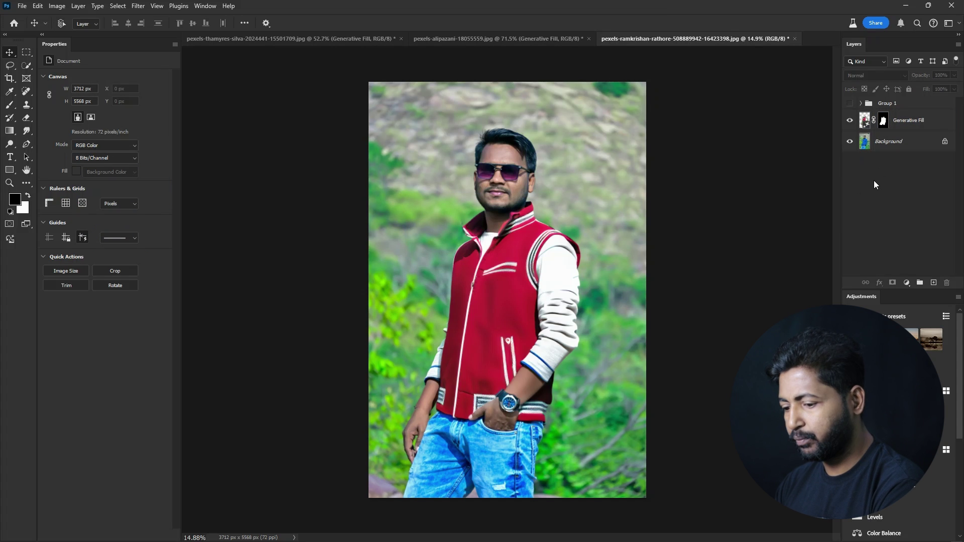
key("ctrl+shift+alt+e")
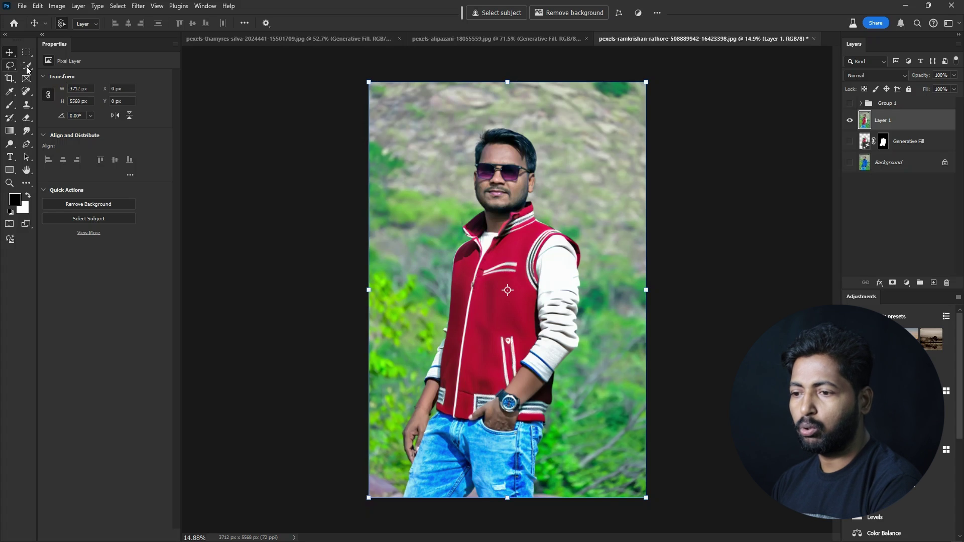
Step: Activate the Adjustment Brush tool and move its floating options bar to the lower edge of the image
left_click(10, 109)
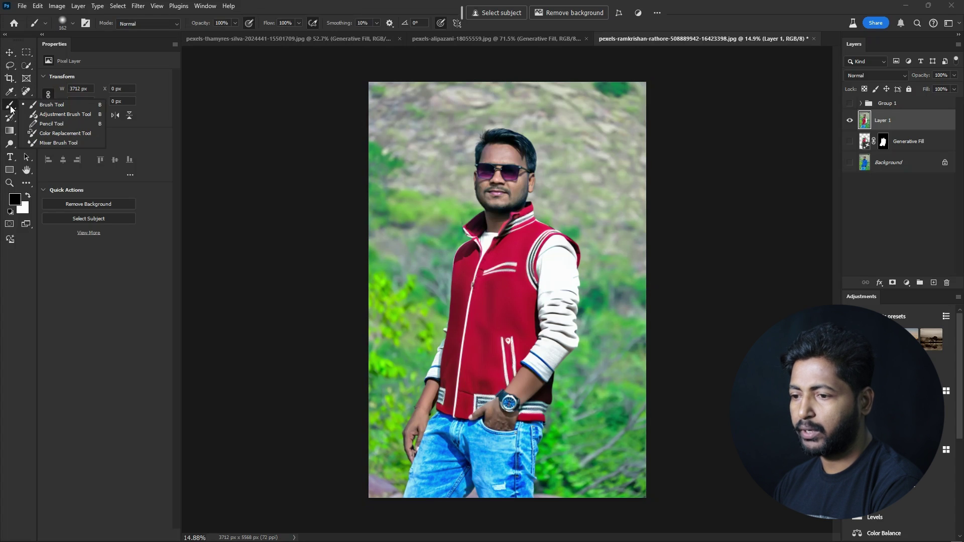
left_click(70, 115)
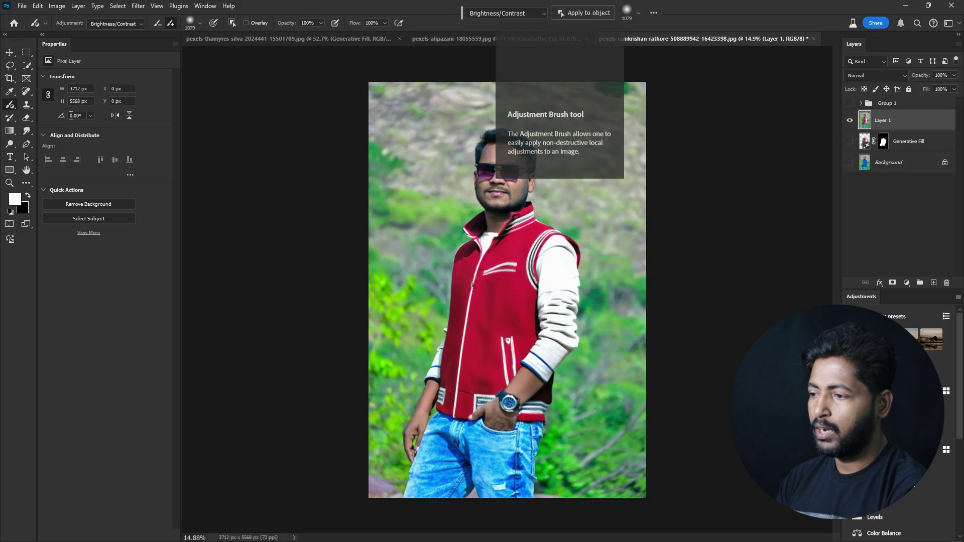
left_click_drag(463, 18, 387, 497)
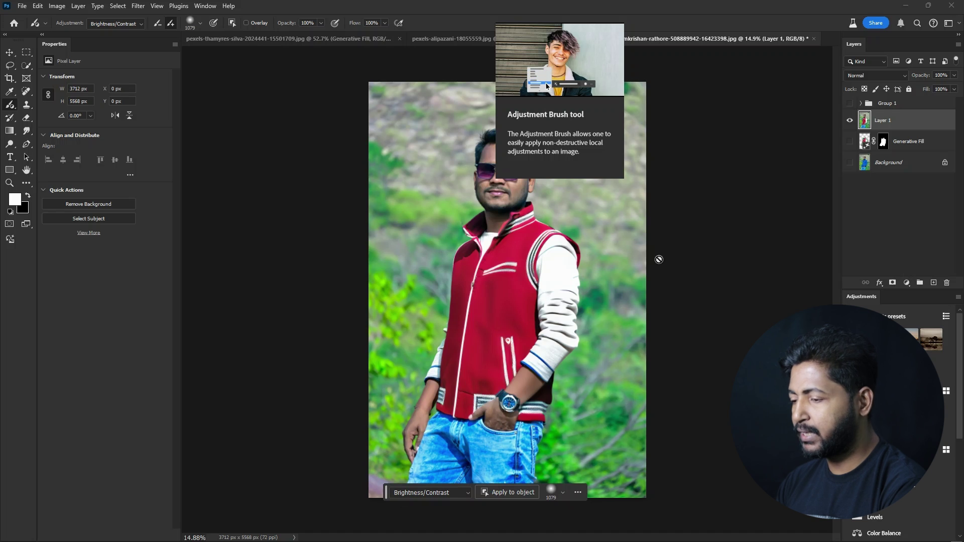
Step: Paint a Curves adjustment over the background around the man with the Adjustment Brush
left_click(139, 23)
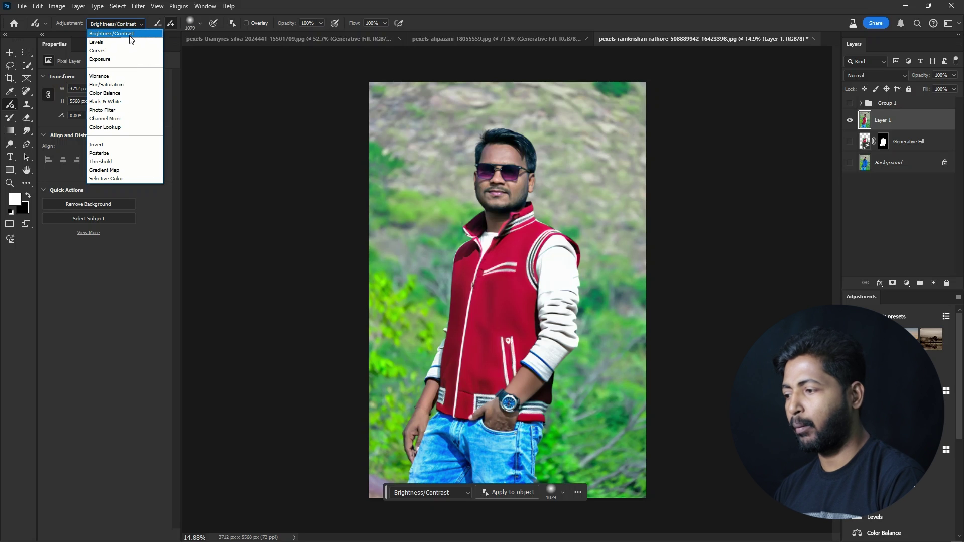
left_click(107, 51)
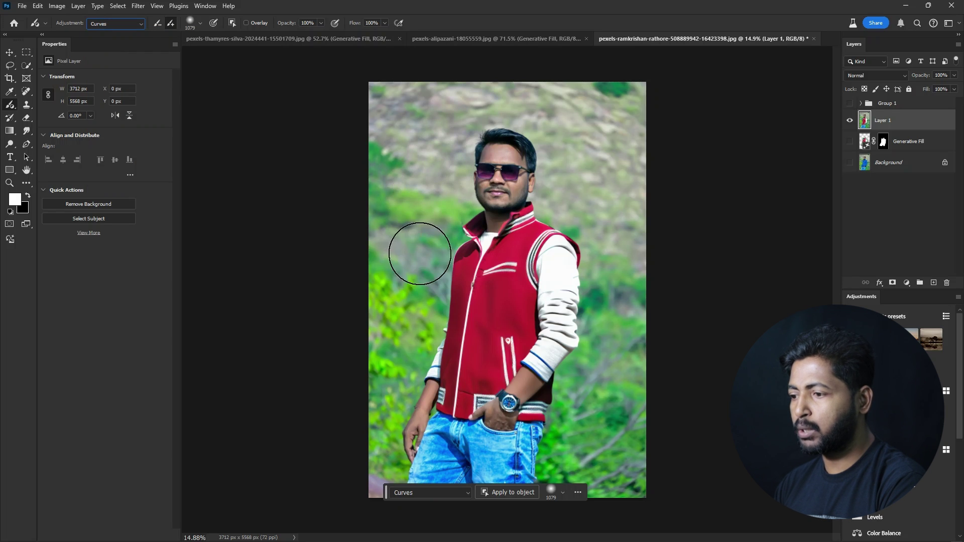
mouse_move(450, 177)
left_mouse_down()
mouse_move(376, 474)
mouse_move(408, 240)
mouse_move(395, 210)
mouse_move(389, 103)
mouse_move(405, 97)
mouse_move(431, 164)
mouse_move(484, 96)
mouse_move(437, 141)
mouse_move(446, 122)
mouse_move(438, 175)
mouse_move(447, 212)
mouse_move(436, 232)
mouse_move(405, 203)
mouse_move(420, 114)
mouse_move(621, 88)
mouse_move(552, 122)
mouse_move(566, 159)
mouse_move(558, 198)
mouse_move(601, 207)
mouse_move(615, 86)
mouse_move(637, 129)
mouse_move(562, 201)
mouse_move(581, 206)
mouse_move(616, 248)
mouse_move(605, 328)
mouse_move(618, 262)
mouse_move(589, 212)
mouse_move(609, 346)
mouse_move(619, 148)
mouse_move(644, 104)
mouse_move(668, 369)
mouse_move(633, 359)
mouse_move(598, 376)
mouse_move(616, 296)
mouse_move(556, 453)
mouse_move(560, 472)
mouse_move(628, 472)
mouse_move(625, 492)
mouse_move(642, 385)
mouse_move(540, 458)
mouse_move(554, 423)
mouse_move(583, 400)
mouse_move(569, 466)
mouse_move(635, 313)
mouse_move(624, 462)
mouse_move(636, 485)
mouse_move(646, 153)
mouse_move(656, 134)
left_mouse_up()
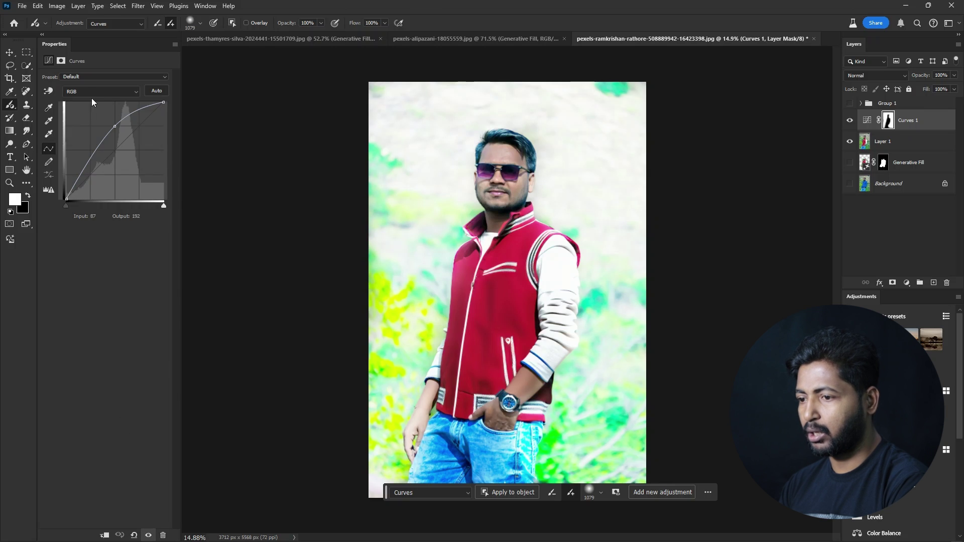
Step: Reset the brushed Curves adjustment, try a curve point at input 100 and output 103, and delete the adjustment layer
left_click(134, 536)
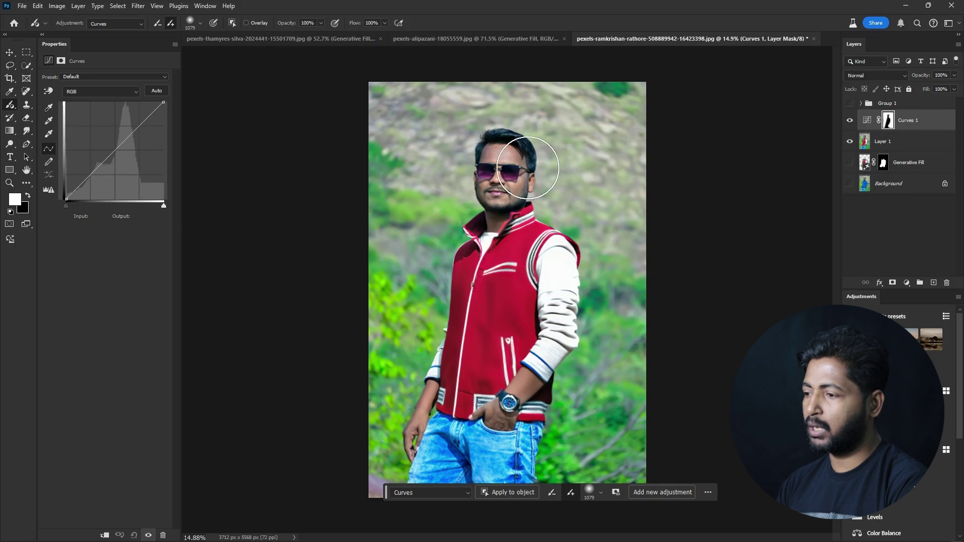
mouse_move(112, 151)
left_mouse_down()
mouse_move(136, 171)
mouse_move(100, 138)
mouse_move(104, 159)
left_mouse_up()
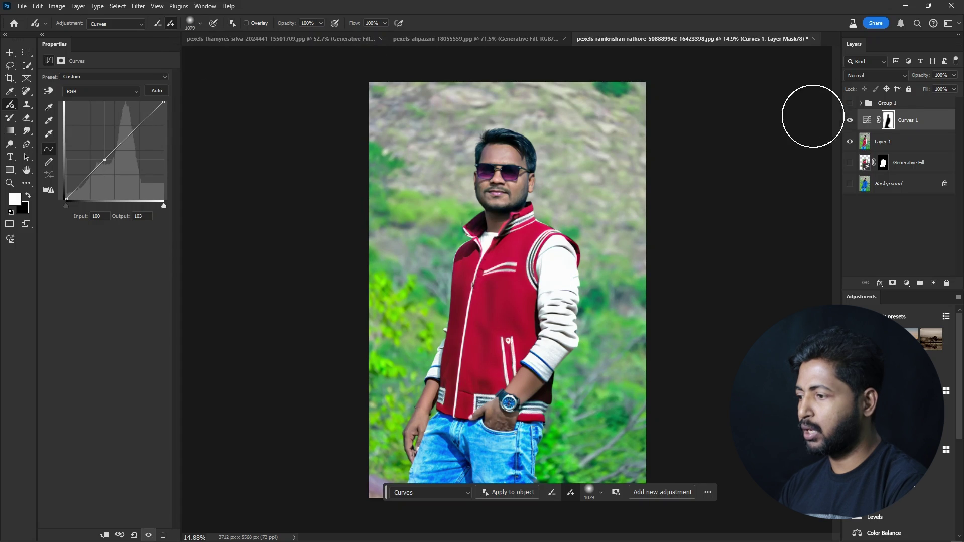
left_click_drag(924, 126, 946, 283)
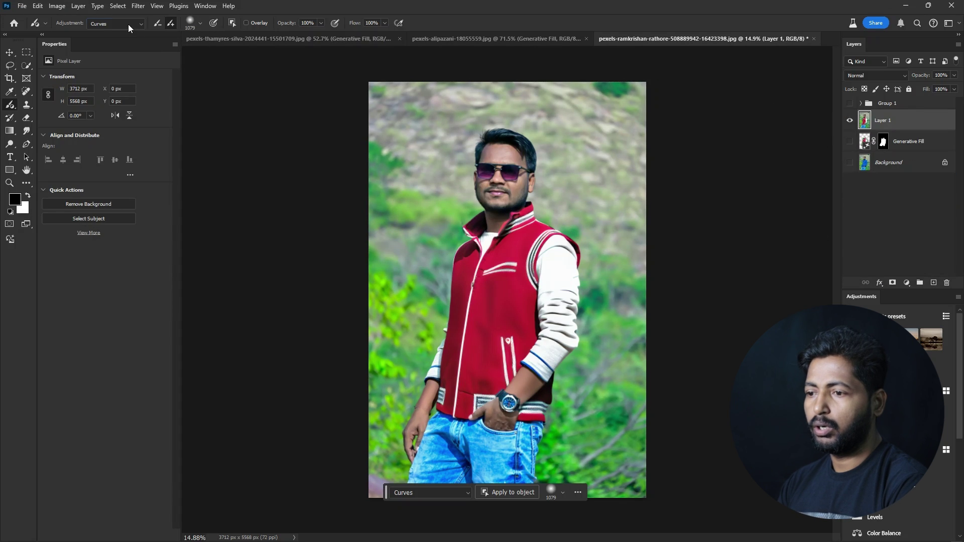
Step: Paint a Hue/Saturation adjustment over the red jacket with the Adjustment Brush, using brush sizes of 192 and 850 px
left_click(128, 25)
left_click(122, 85)
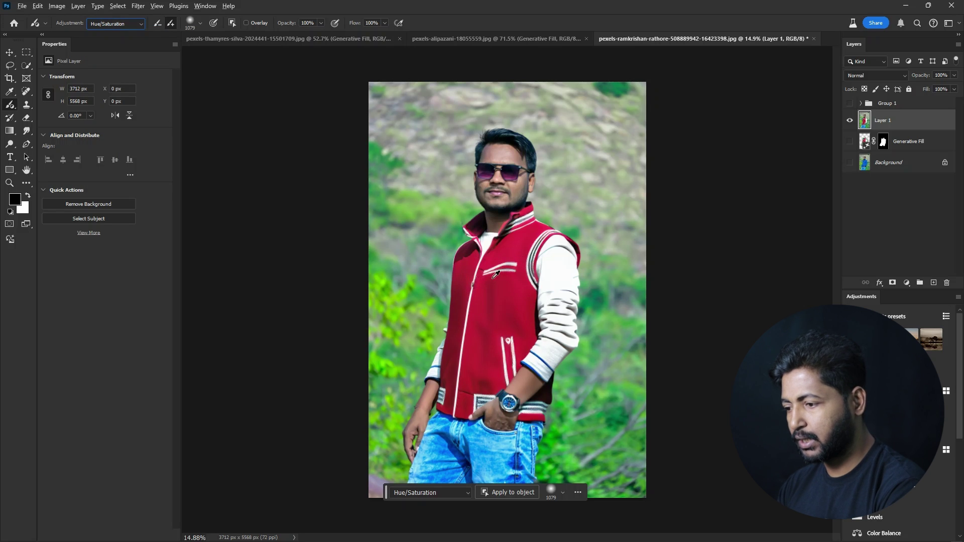
mouse_move(457, 278)
left_mouse_down()
mouse_move(421, 282)
mouse_move(428, 286)
left_mouse_up()
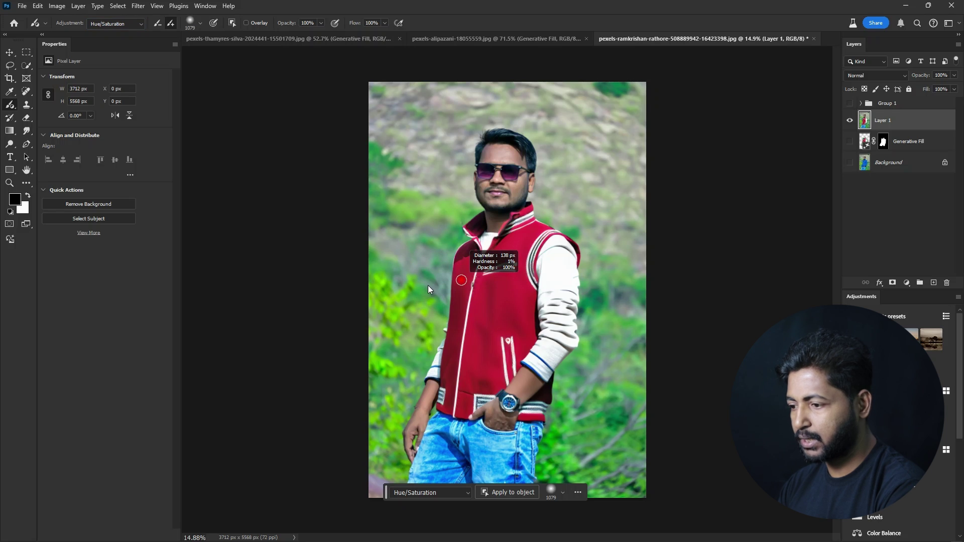
left_click_drag(518, 224, 503, 241)
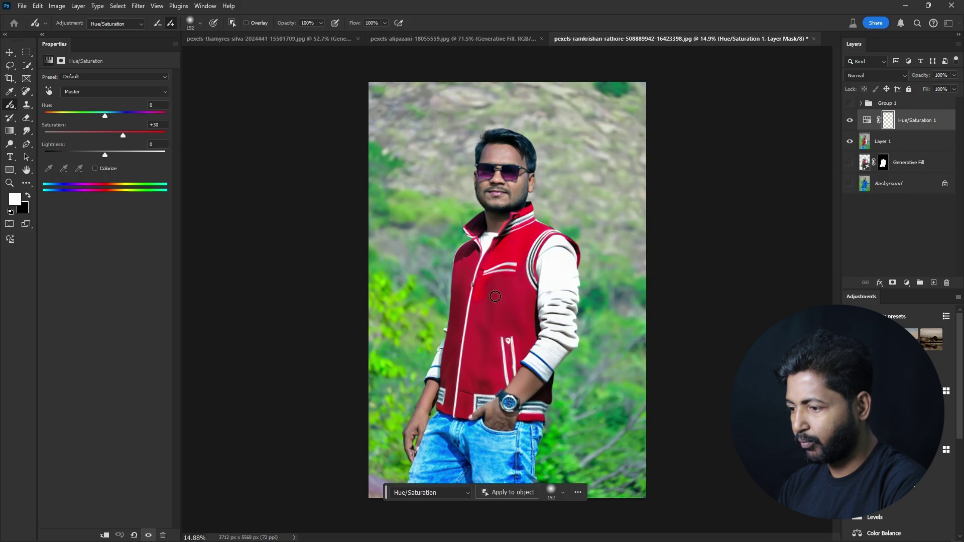
mouse_move(486, 333)
left_mouse_down()
mouse_move(504, 333)
mouse_move(508, 271)
left_mouse_up()
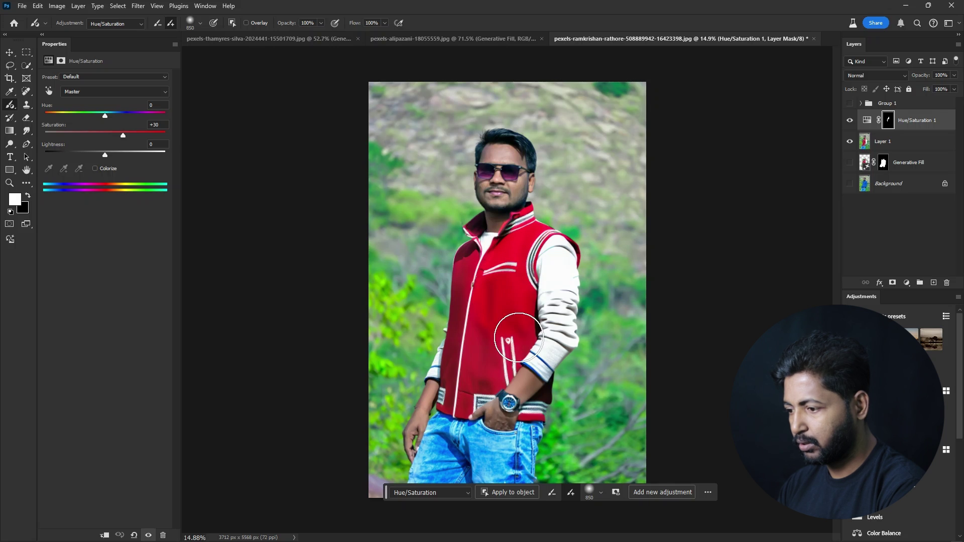
mouse_move(470, 260)
left_mouse_down()
mouse_move(466, 238)
mouse_move(490, 256)
mouse_move(500, 318)
mouse_move(559, 414)
left_mouse_up()
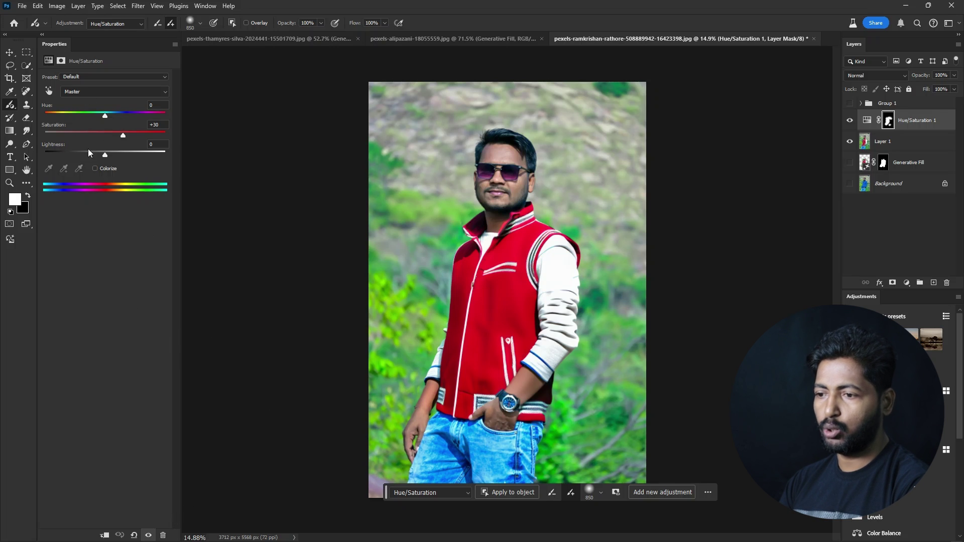
Step: Reset the jacket's Hue/Saturation adjustment, try hue values of +135 and -29, and delete the adjustment layer
left_click(133, 536)
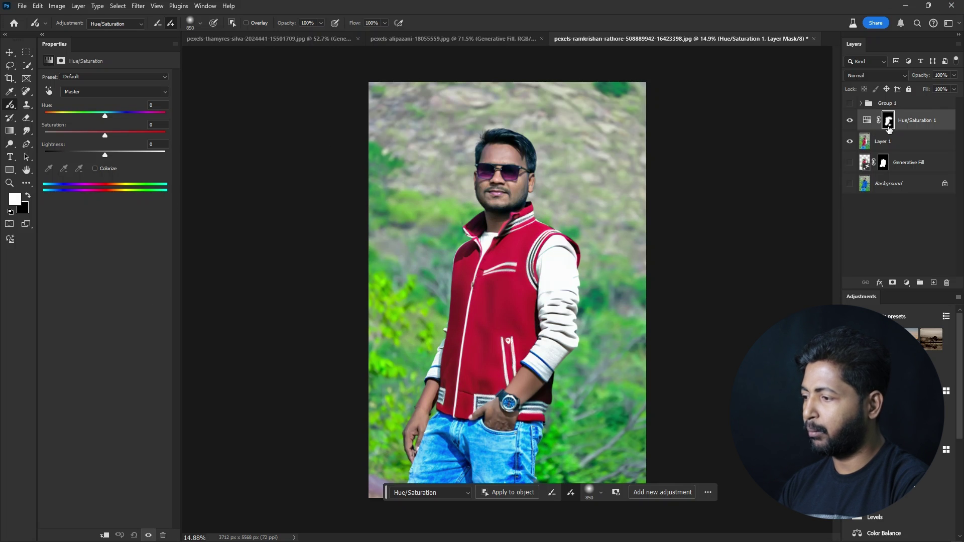
left_click_drag(99, 114, 156, 136)
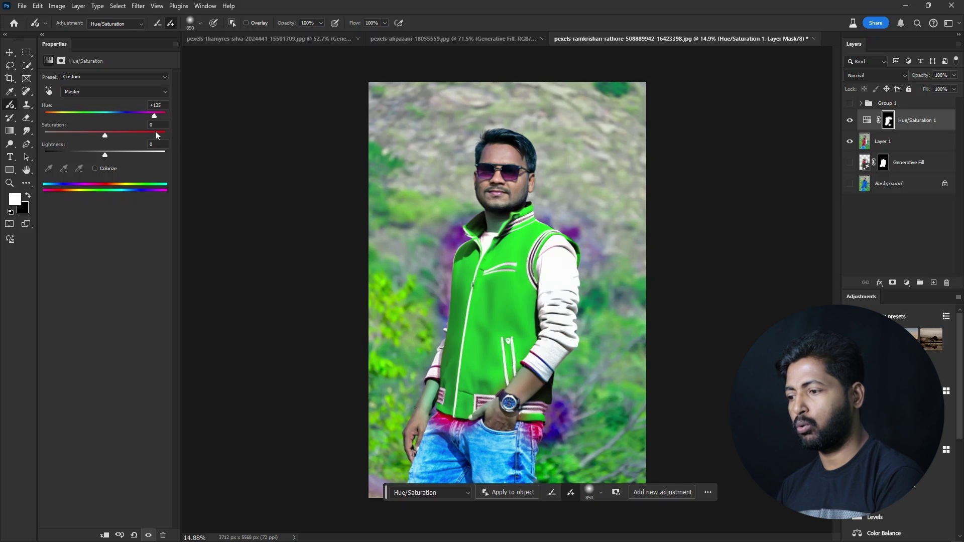
left_click_drag(155, 114, 87, 114)
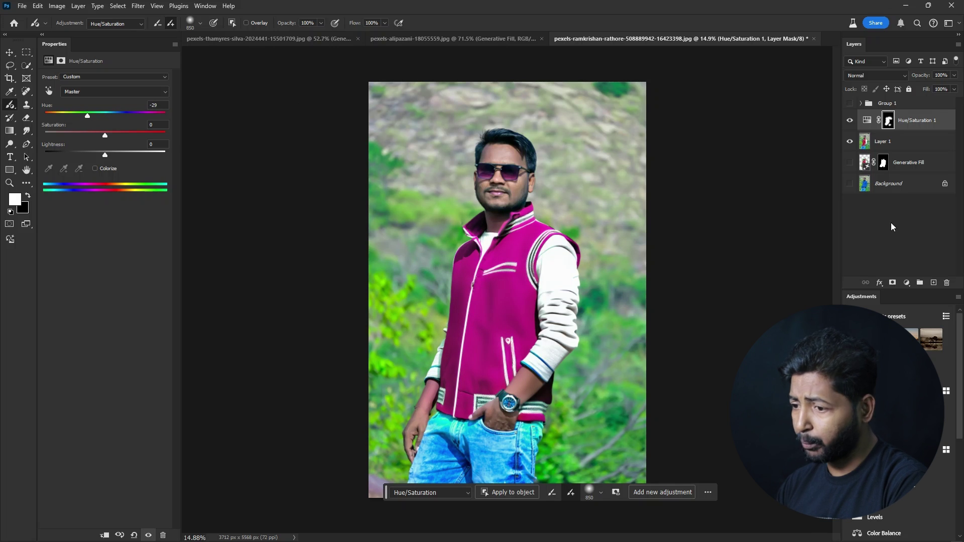
left_click_drag(928, 128, 947, 283)
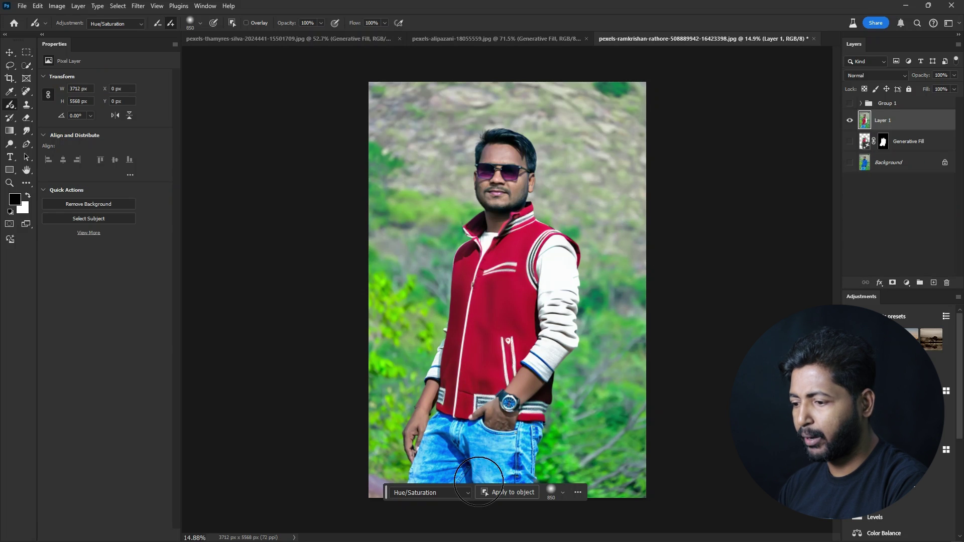
Step: Switch the Adjustment Brush to Black & White and paint the whole background around the man
left_click(140, 24)
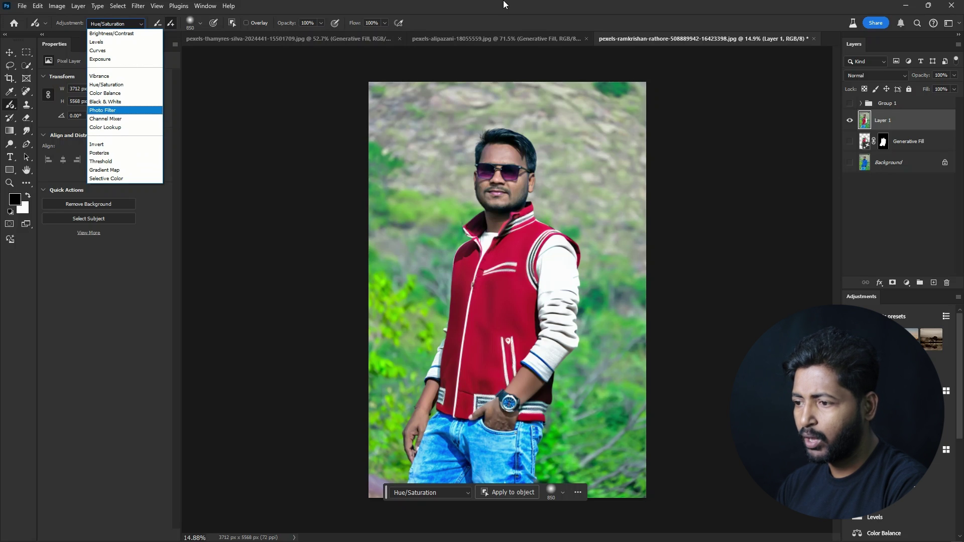
left_click(468, 492)
left_click(468, 492)
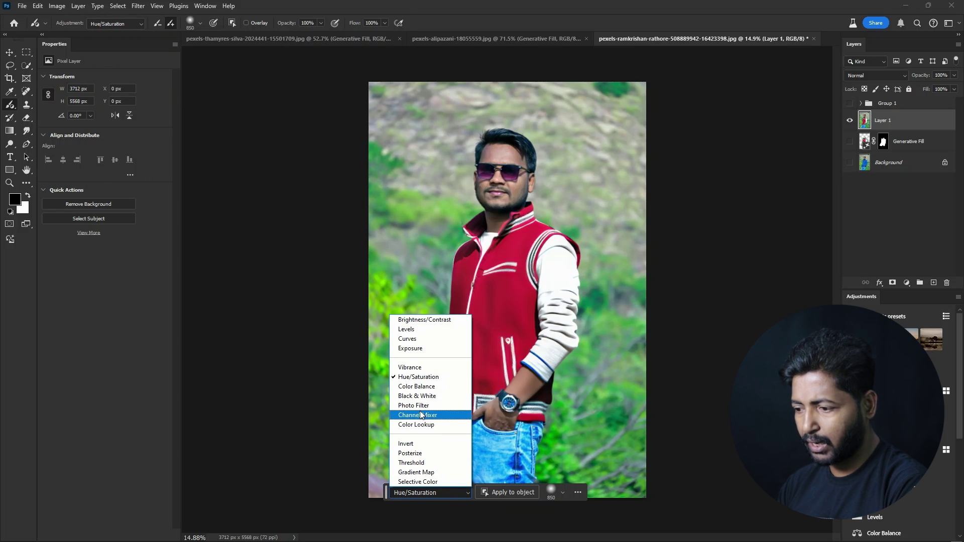
left_click(439, 399)
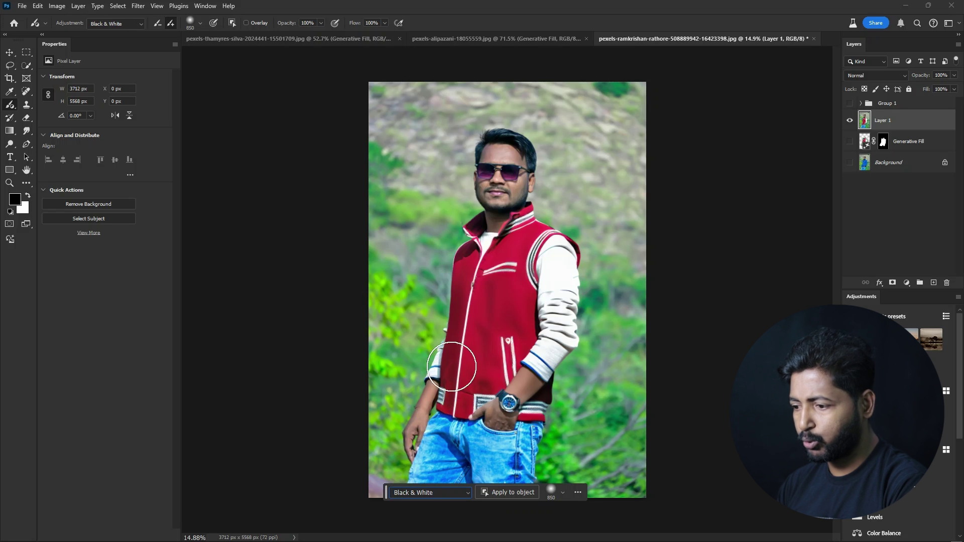
mouse_move(391, 124)
left_mouse_down()
mouse_move(387, 205)
mouse_move(392, 104)
mouse_move(412, 290)
mouse_move(424, 234)
mouse_move(453, 220)
mouse_move(442, 230)
mouse_move(449, 139)
mouse_move(492, 99)
mouse_move(617, 97)
mouse_move(549, 97)
mouse_move(564, 116)
mouse_move(550, 205)
mouse_move(588, 218)
mouse_move(609, 252)
mouse_move(628, 88)
mouse_move(652, 222)
mouse_move(595, 274)
mouse_move(616, 321)
mouse_move(602, 318)
mouse_move(602, 278)
mouse_move(602, 330)
mouse_move(580, 368)
mouse_move(547, 486)
mouse_move(603, 481)
mouse_move(591, 472)
mouse_move(671, 235)
mouse_move(660, 301)
mouse_move(641, 275)
mouse_move(628, 331)
left_mouse_up()
left_click_drag(626, 494, 615, 510)
mouse_move(382, 467)
left_mouse_down()
mouse_move(398, 445)
mouse_move(377, 474)
mouse_move(417, 349)
mouse_move(402, 260)
mouse_move(422, 308)
mouse_move(399, 230)
mouse_move(383, 389)
mouse_move(377, 378)
left_mouse_up()
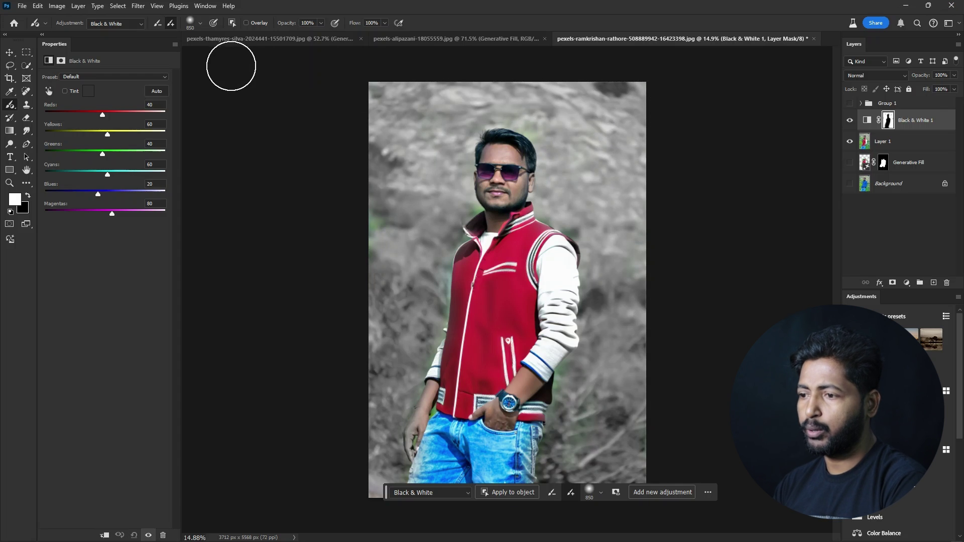
Step: Turn on the Adjustment Brush overlay to inspect the painted background area, and turn it off again
left_click(257, 23)
left_click(258, 22)
left_click(257, 22)
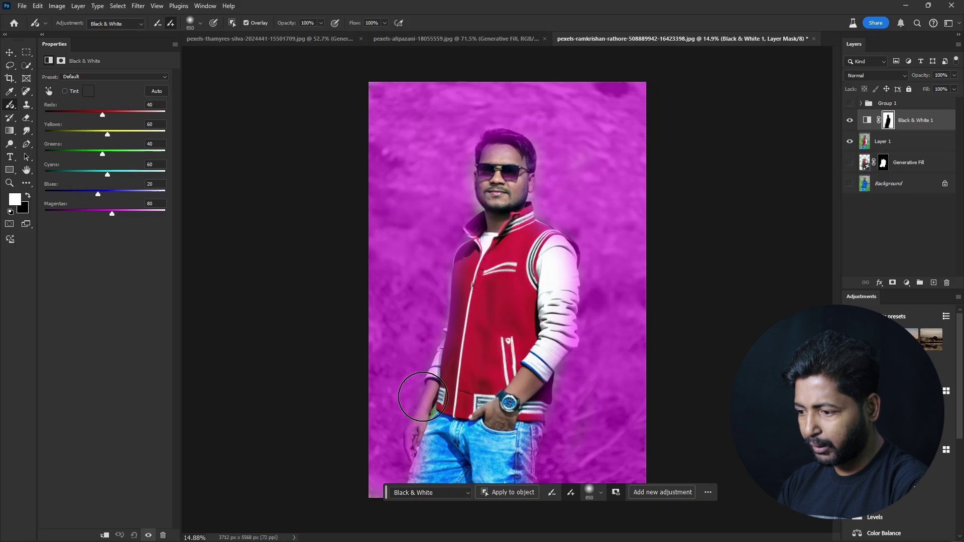
scroll(447, 321, "down", 3)
scroll(536, 123, "up", 2)
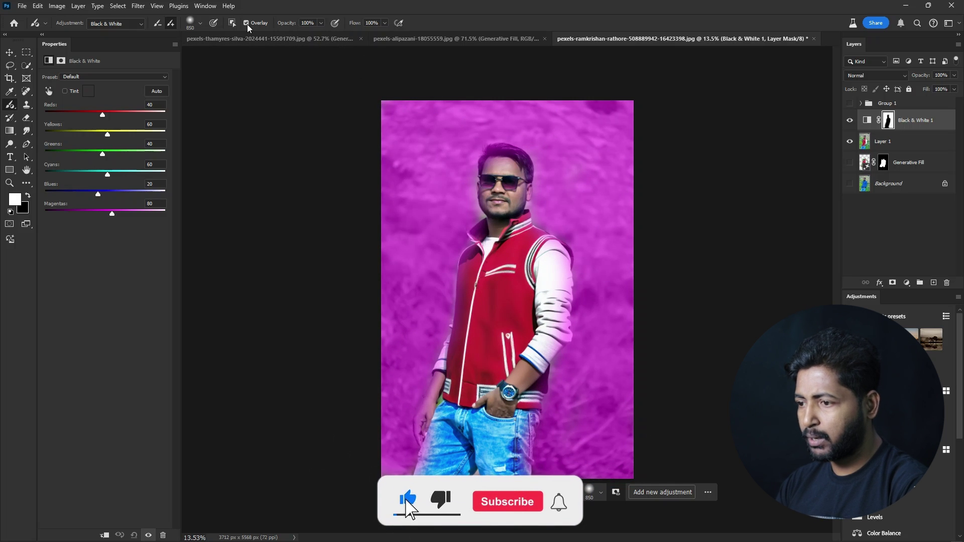
left_click(247, 23)
Step: Set the Black & White adjustment's Reds to 44, Yellows to 56 and Greens to 90
mouse_move(107, 135)
left_mouse_down()
mouse_move(78, 135)
mouse_move(106, 135)
mouse_move(83, 113)
mouse_move(104, 117)
left_mouse_up()
left_click_drag(95, 152, 115, 161)
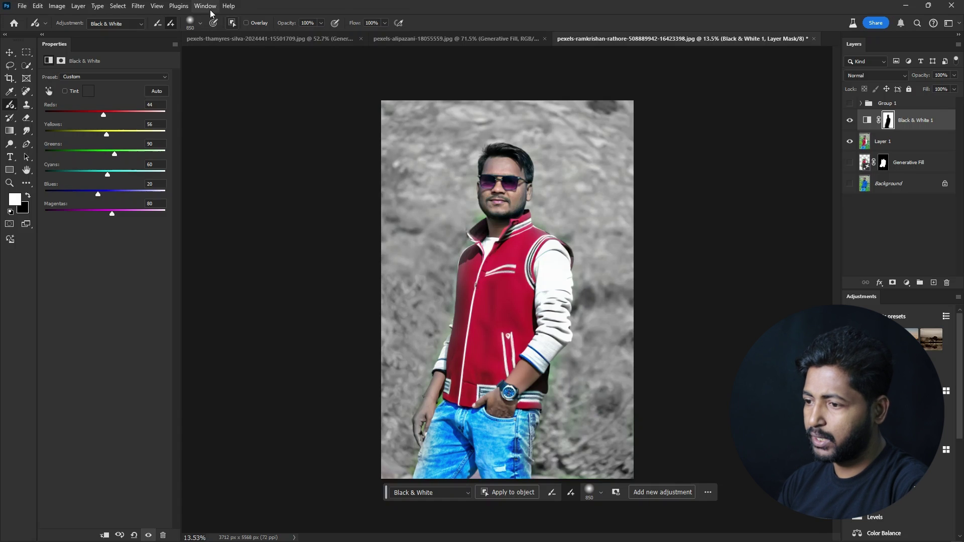
Step: Open the About Photoshop information to check the installed version
left_click(229, 6)
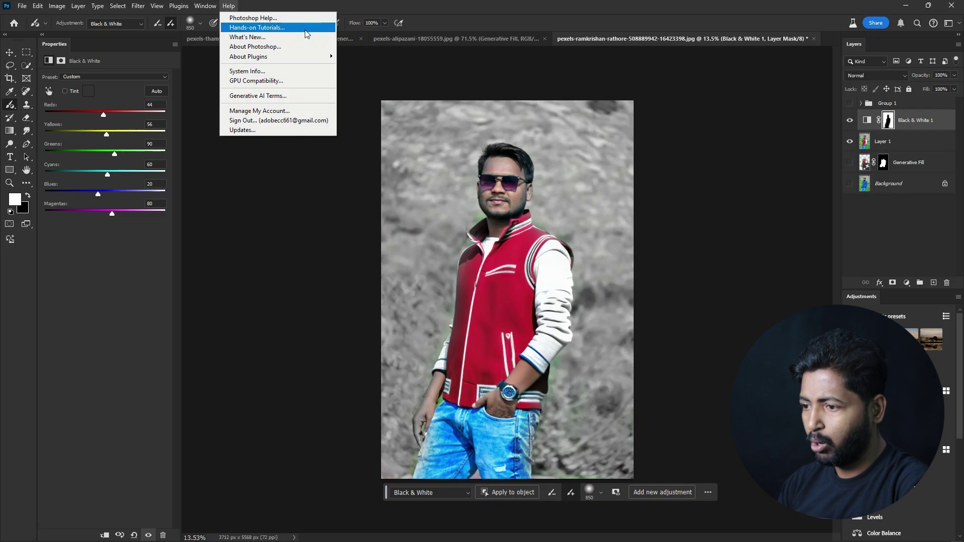
left_click(256, 46)
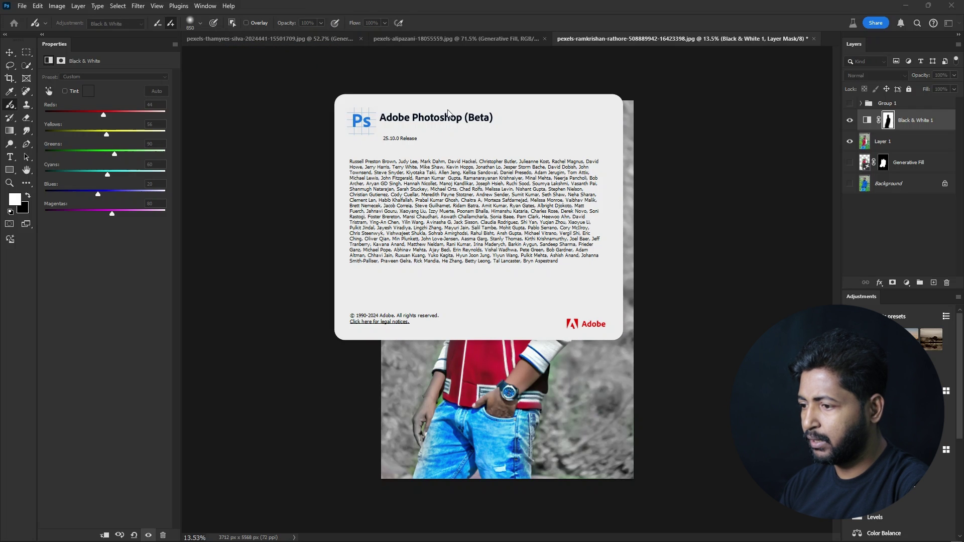